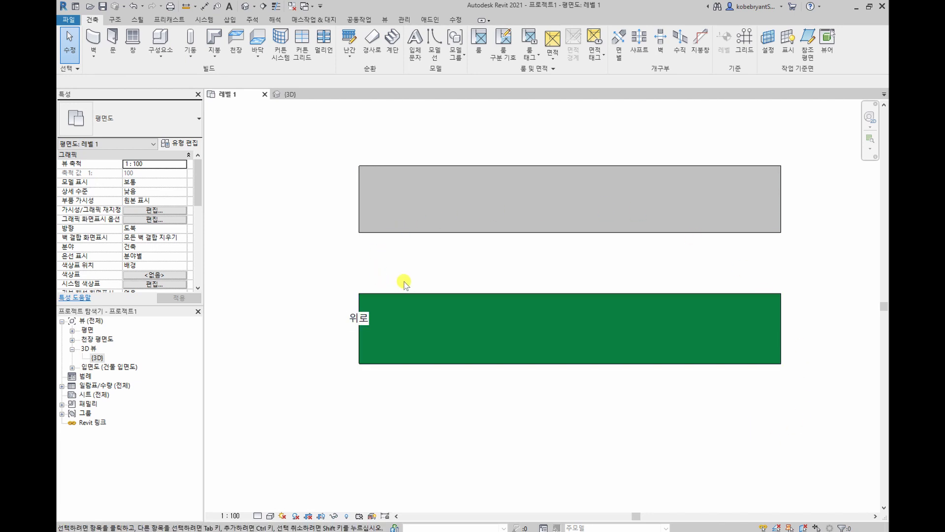
{"action": "left_click", "coordinate": [437, 231]}
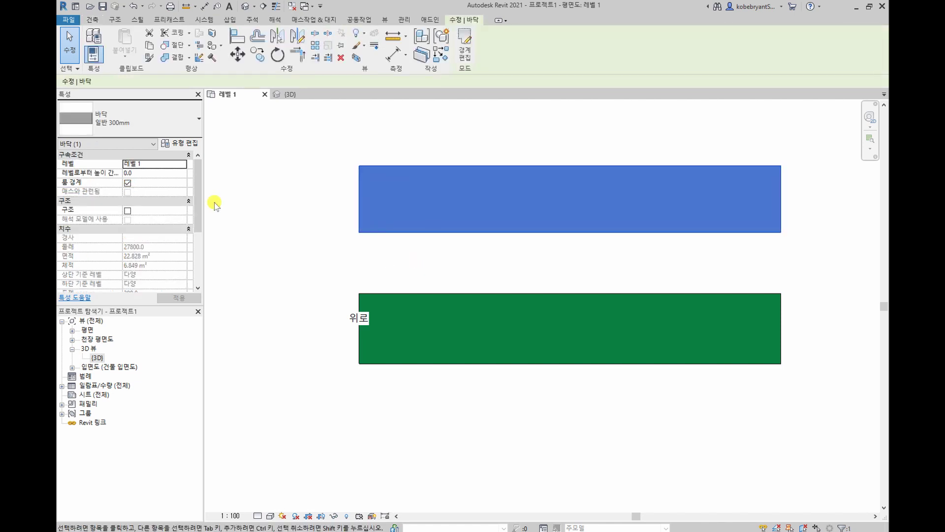
{"action": "left_click", "coordinate": [430, 297]}
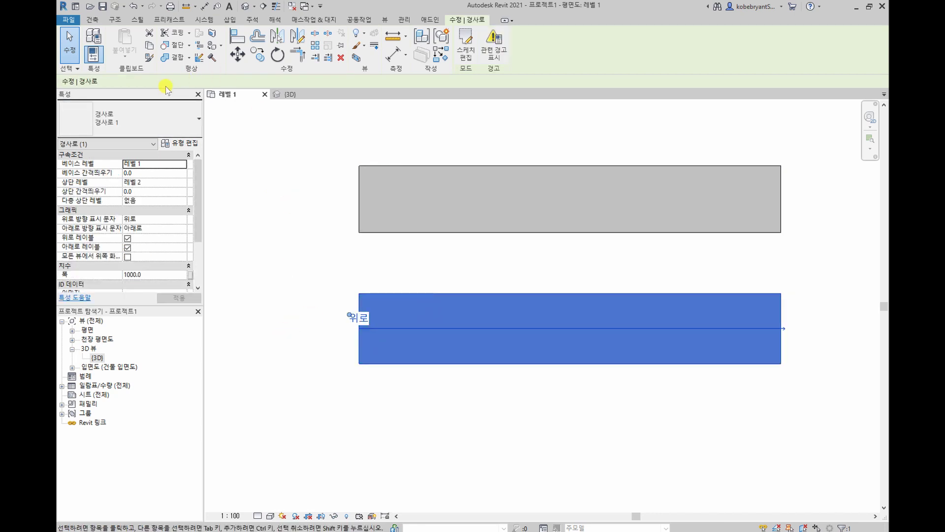
{"action": "left_click", "coordinate": [416, 256]}
{"action": "left_click", "coordinate": [444, 229]}
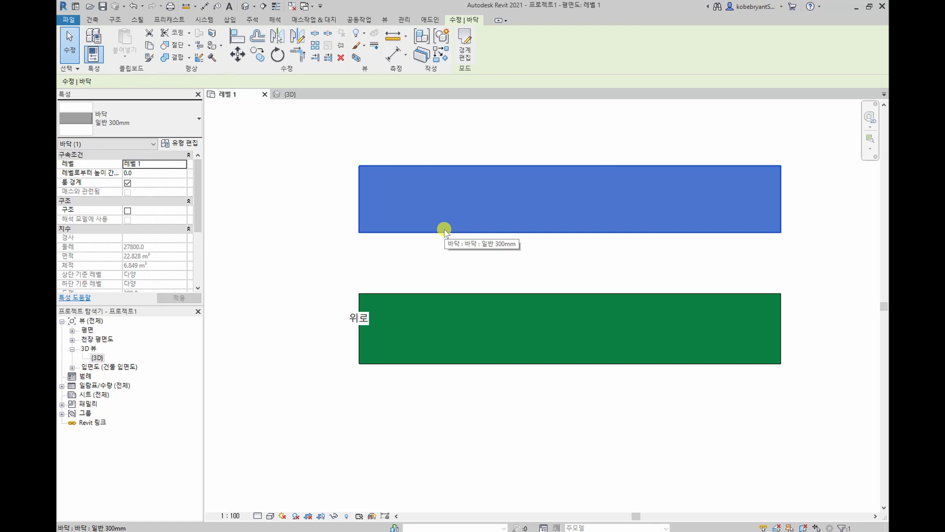
{"action": "left_click", "coordinate": [446, 298]}
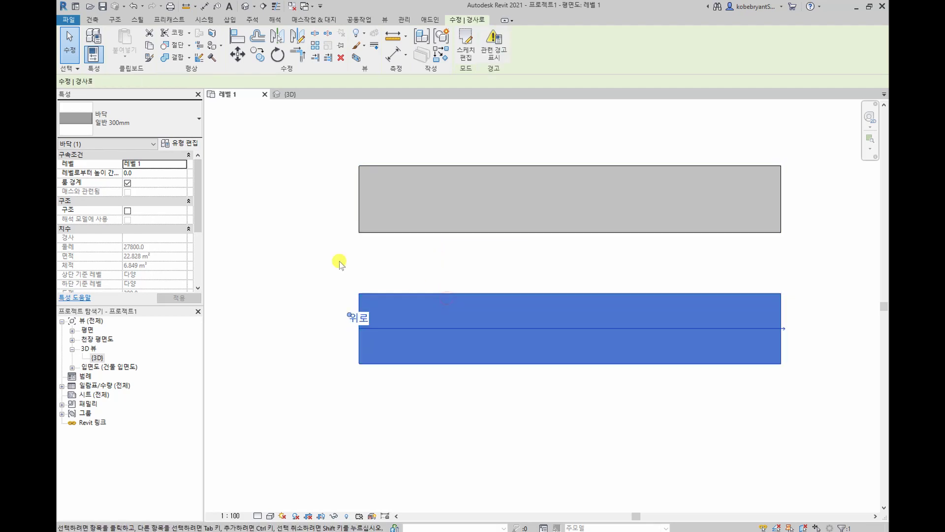
{"action": "left_click", "coordinate": [290, 94]}
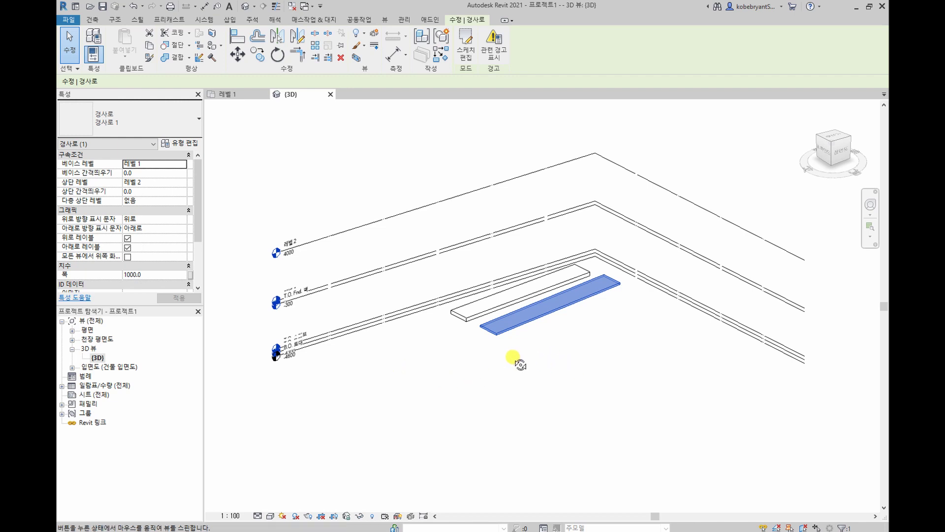
{"action": "mouse_move", "coordinate": [517, 363]}
{"action": "middle_mouse_down", "text": "shift"}
{"action": "mouse_move", "coordinate": [616, 332]}
{"action": "mouse_move", "coordinate": [569, 300]}
{"action": "mouse_move", "coordinate": [542, 310]}
{"action": "mouse_move", "coordinate": [570, 357]}
{"action": "middle_mouse_up", "text": "shift"}
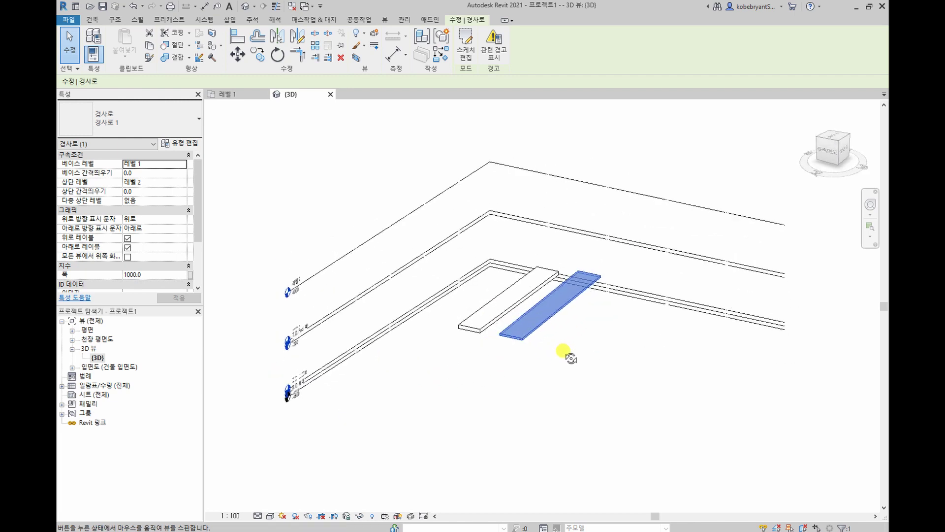
{"action": "left_click", "coordinate": [241, 94]}
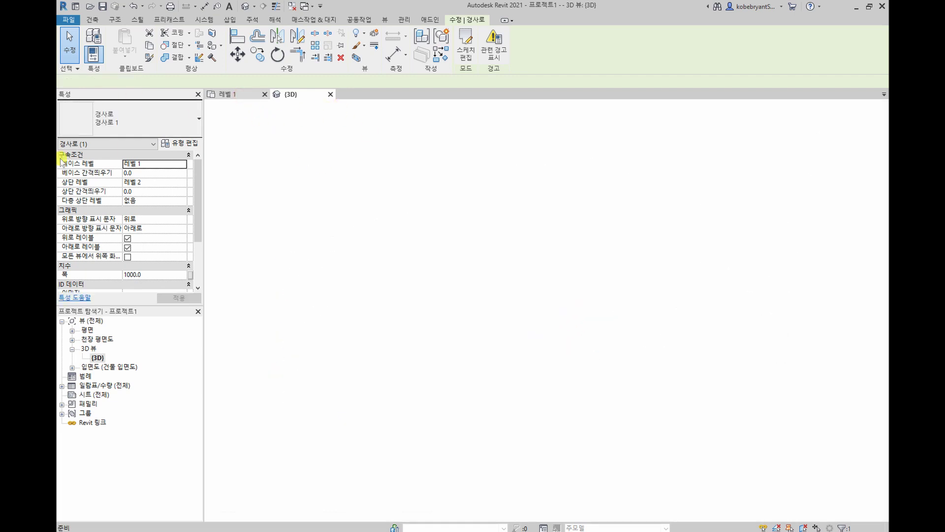
{"action": "left_click", "coordinate": [347, 277]}
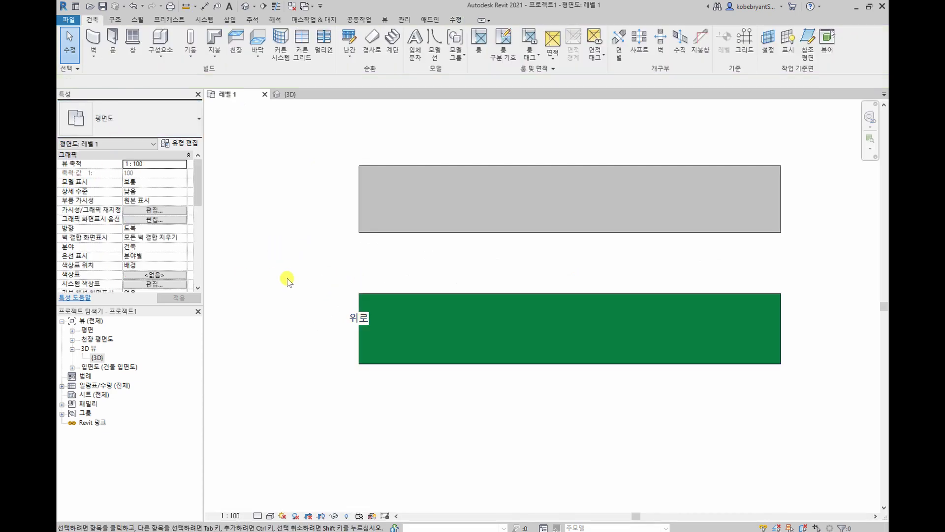
Place spot slope labels on the grey floor (50 / 1000) and the green ramp ([경사 없음])
{"action": "left_click", "coordinate": [251, 22]}
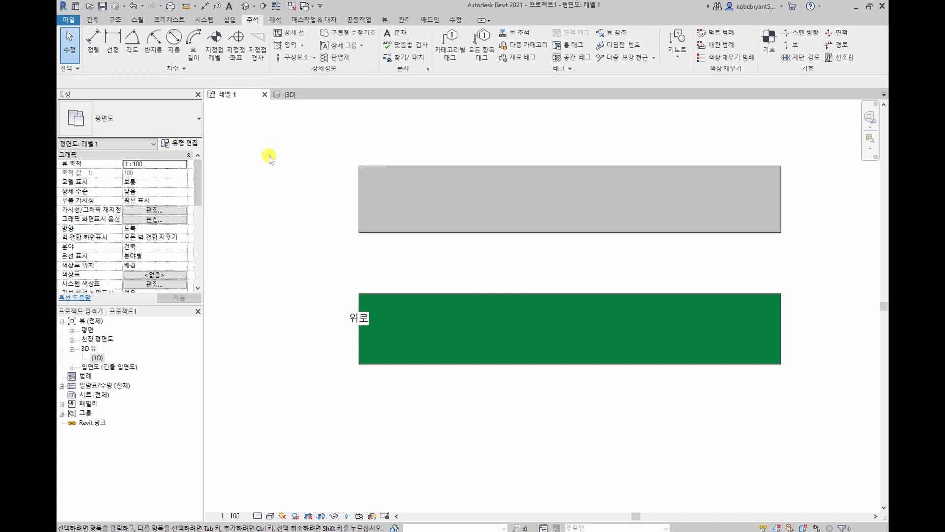
{"action": "left_click", "coordinate": [260, 54]}
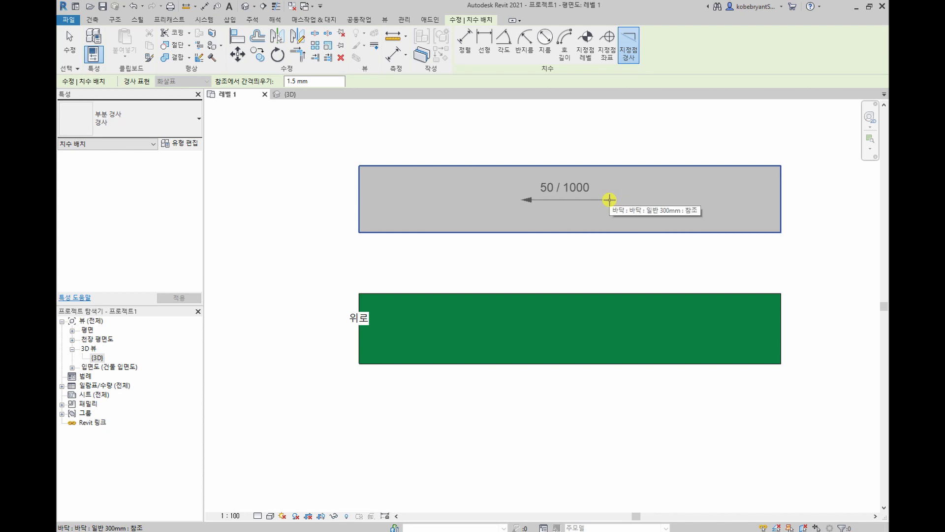
{"action": "left_click", "coordinate": [610, 200]}
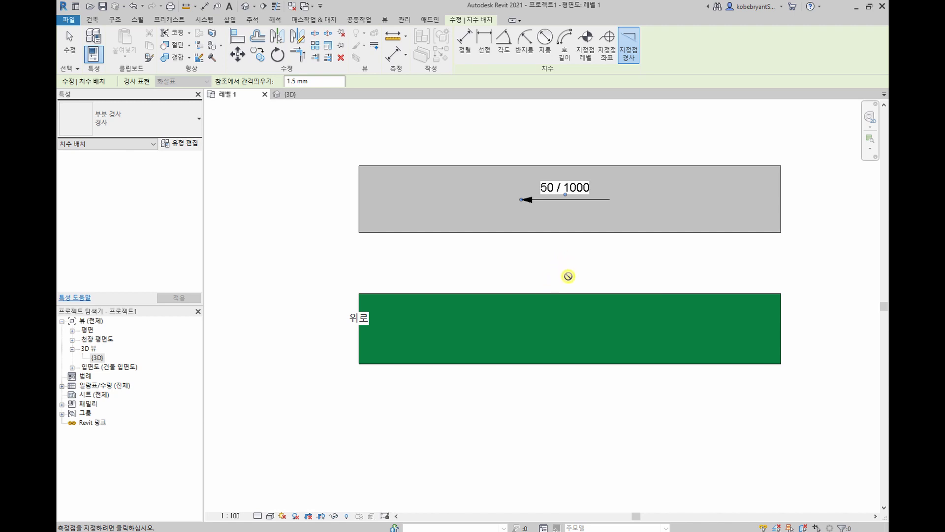
{"action": "left_click", "coordinate": [572, 328]}
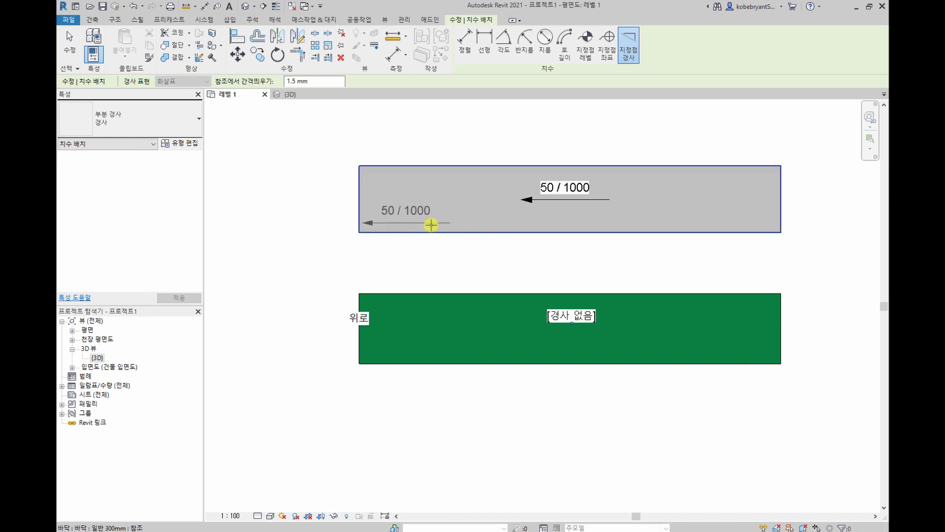
{"action": "key", "text": "Escape"}
{"action": "key", "text": "Escape"}
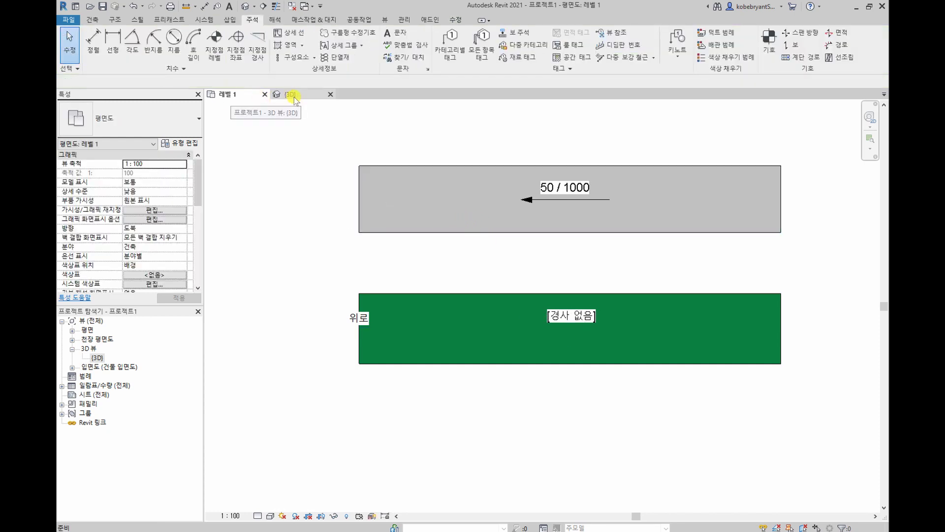
{"action": "left_click", "coordinate": [291, 95]}
{"action": "mouse_move", "coordinate": [538, 363]}
{"action": "middle_mouse_down", "text": "shift"}
{"action": "mouse_move", "coordinate": [492, 317]}
{"action": "mouse_move", "coordinate": [533, 299]}
{"action": "mouse_move", "coordinate": [512, 297]}
{"action": "mouse_move", "coordinate": [476, 333]}
{"action": "mouse_move", "coordinate": [559, 363]}
{"action": "mouse_move", "coordinate": [541, 360]}
{"action": "middle_mouse_up", "text": "shift"}
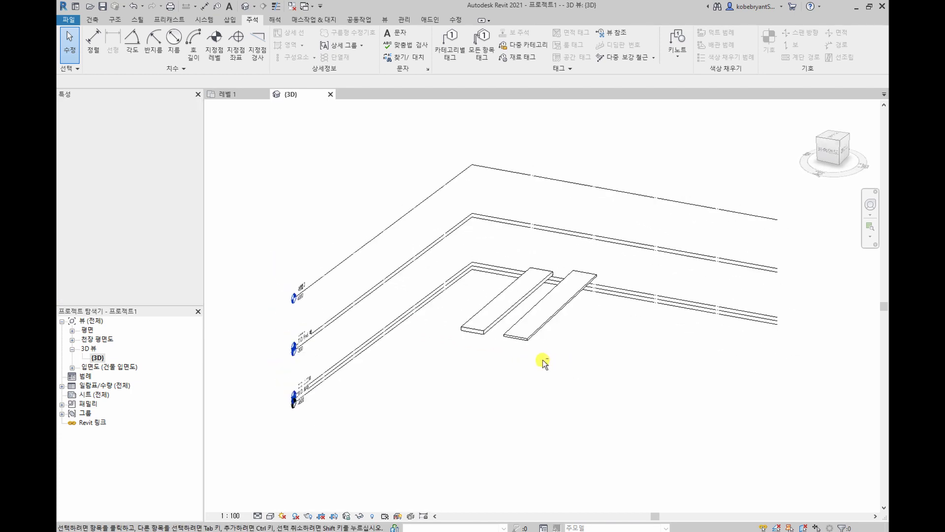
{"action": "left_click", "coordinate": [241, 94]}
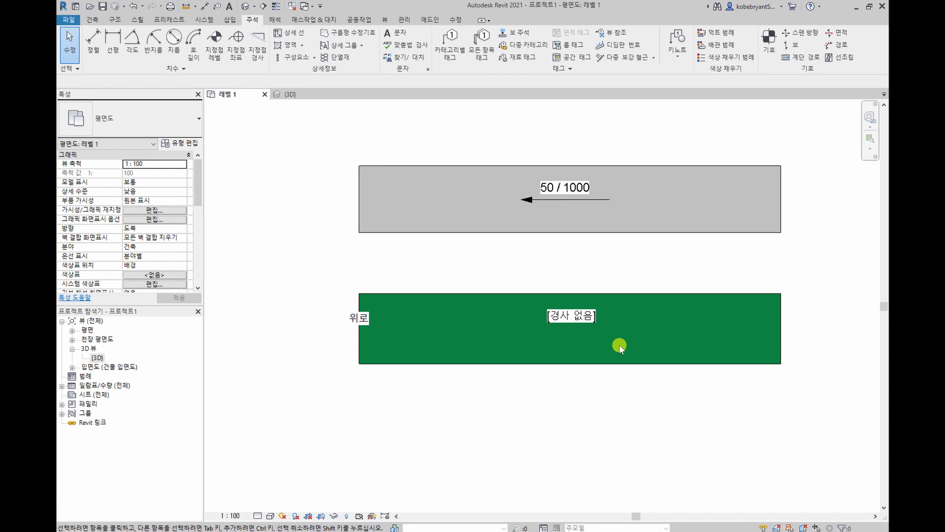
Remove the [경사 없음] spot slope label from the ramp
{"action": "left_click", "coordinate": [598, 328]}
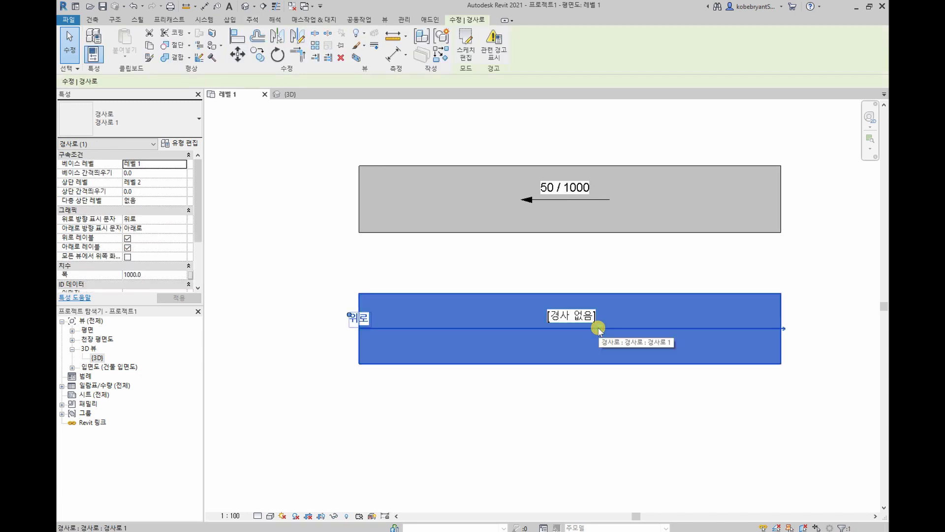
{"action": "left_click", "coordinate": [595, 317]}
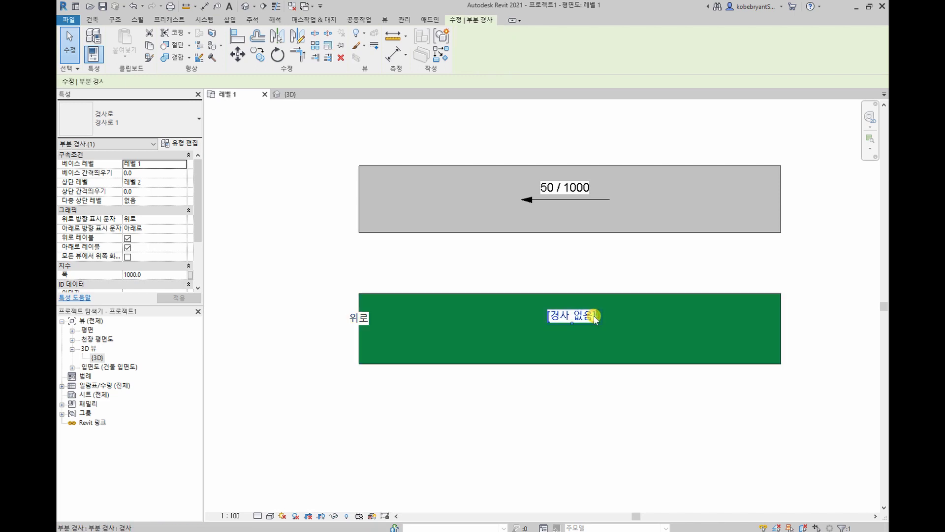
{"action": "key", "text": "Escape"}
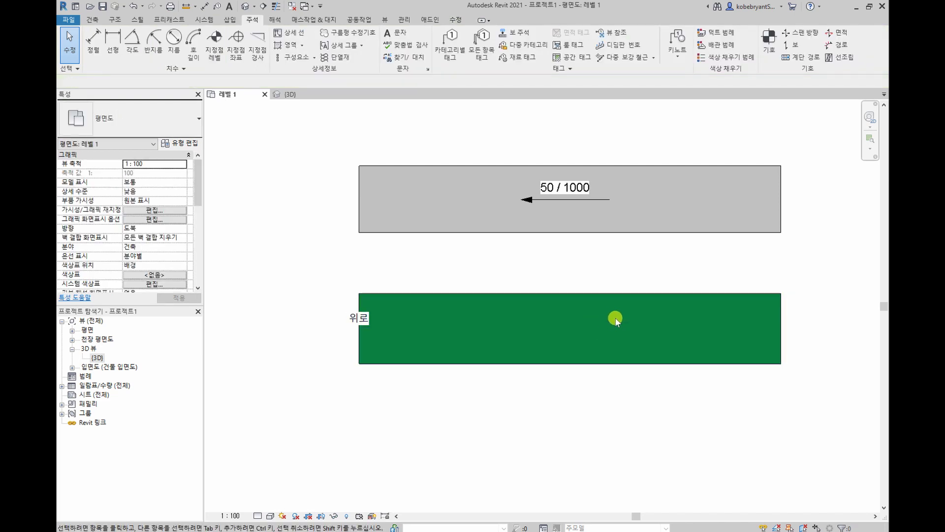
Copy the floor's 50 / 1000 slope annotation onto the ramp
{"action": "left_click", "coordinate": [589, 203]}
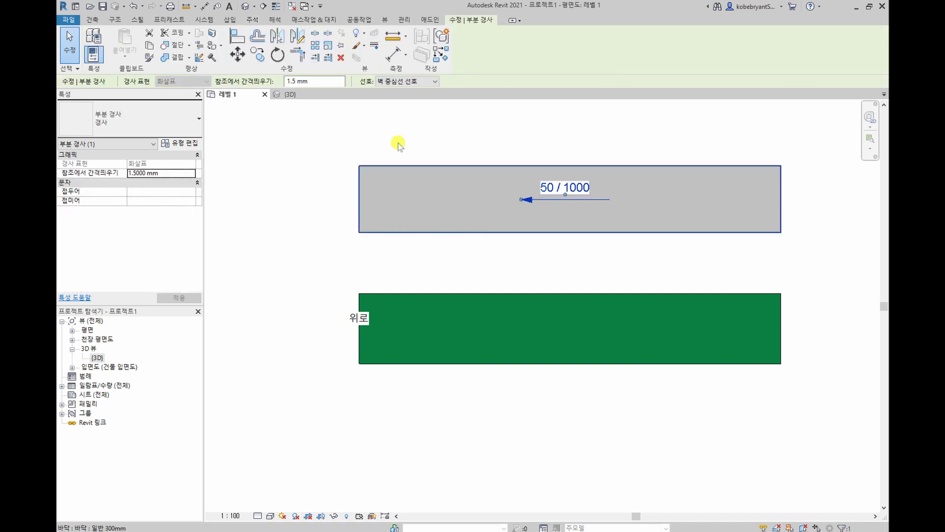
{"action": "left_click", "coordinate": [258, 55]}
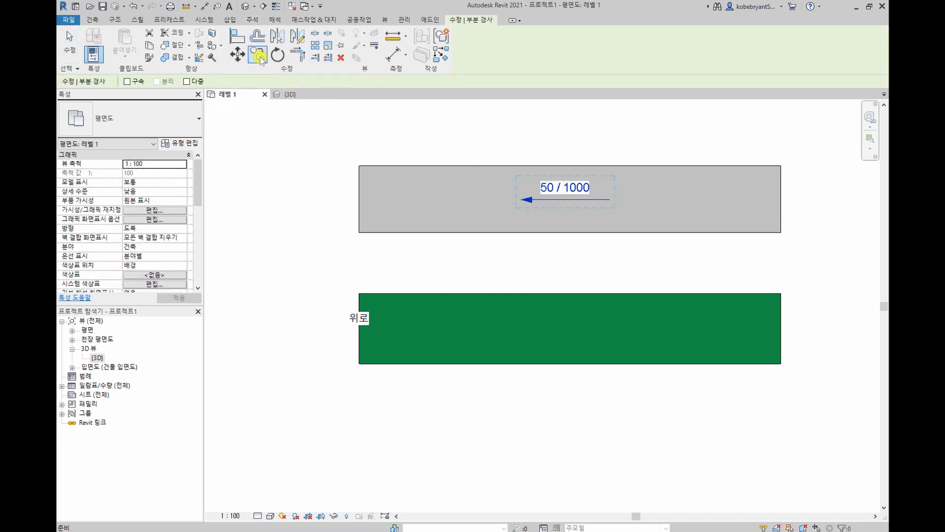
{"action": "left_click", "coordinate": [569, 199]}
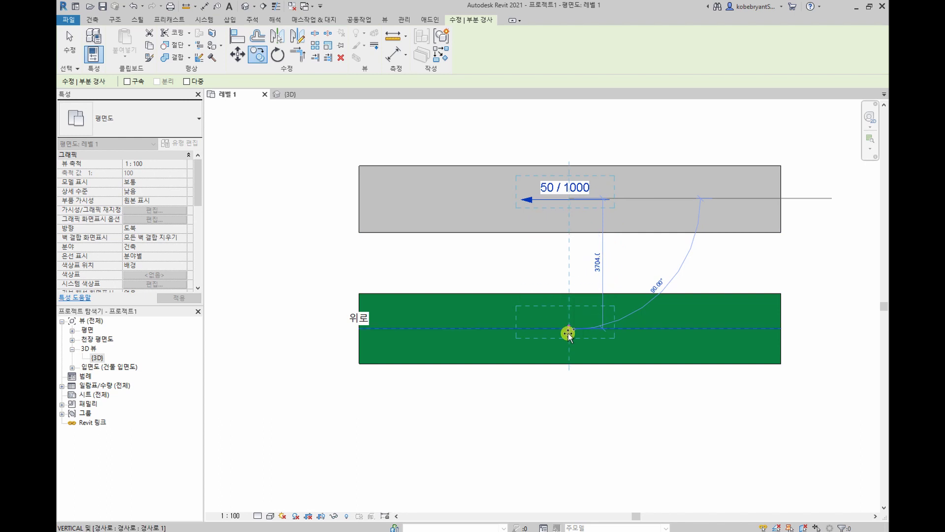
{"action": "left_click", "coordinate": [568, 335]}
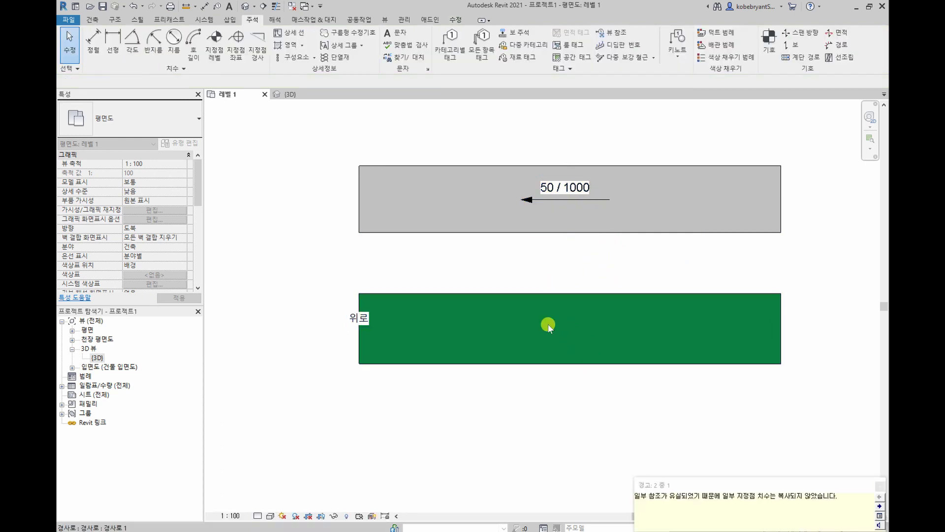
Close the warning that the spot dimensions were not copied
{"action": "left_click", "coordinate": [547, 350]}
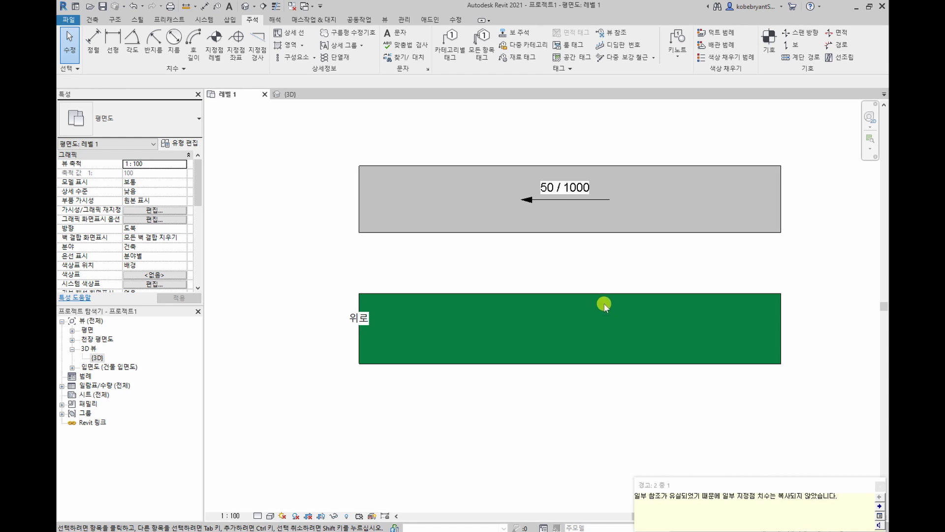
{"action": "left_click", "coordinate": [880, 485]}
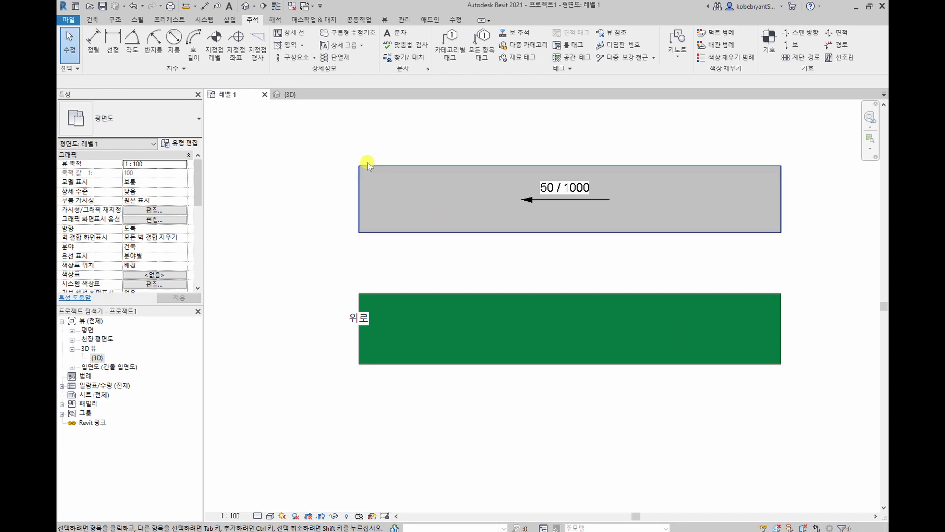
In the 3D view, select the ramp and orbit to a flatter look at ramp and slab
{"action": "left_click", "coordinate": [312, 95]}
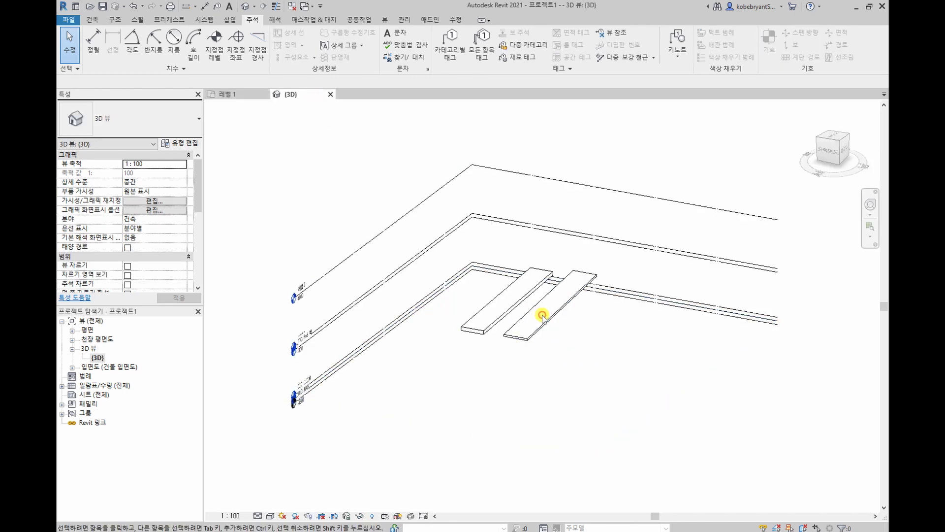
{"action": "left_click", "coordinate": [546, 331]}
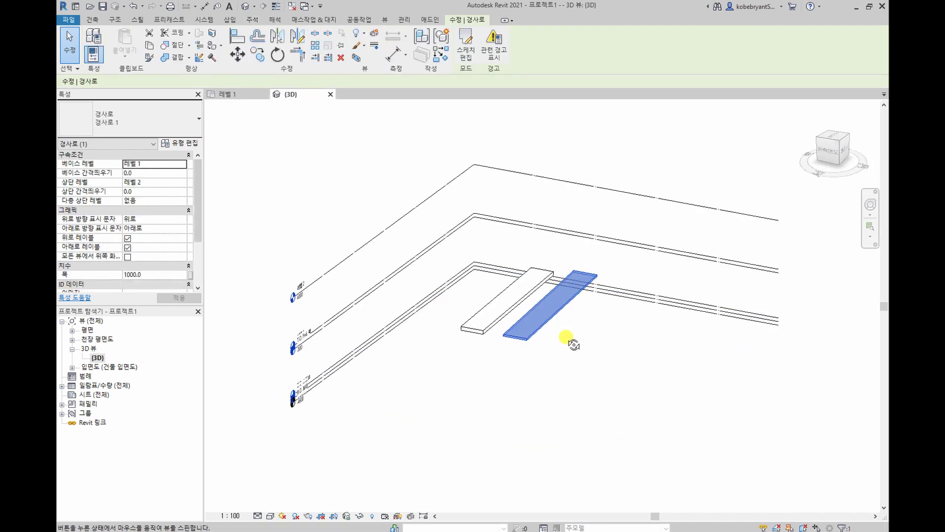
{"action": "middle_click_drag", "start_coordinate": [569, 338], "coordinate": [524, 357], "text": "shift"}
{"action": "scroll", "coordinate": [532, 313], "scroll_direction": "up", "scroll_amount": 3}
{"action": "scroll", "coordinate": [546, 315], "scroll_direction": "up", "scroll_amount": 2}
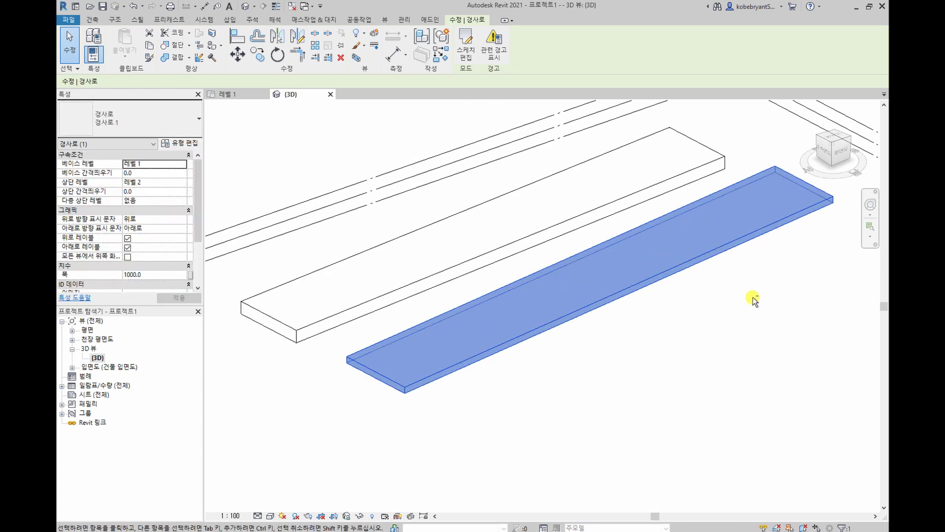
{"action": "mouse_move", "coordinate": [749, 298]}
{"action": "middle_mouse_down", "text": "shift"}
{"action": "mouse_move", "coordinate": [744, 250]}
{"action": "mouse_move", "coordinate": [728, 238]}
{"action": "mouse_move", "coordinate": [749, 264]}
{"action": "mouse_move", "coordinate": [718, 289]}
{"action": "middle_mouse_up", "text": "shift"}
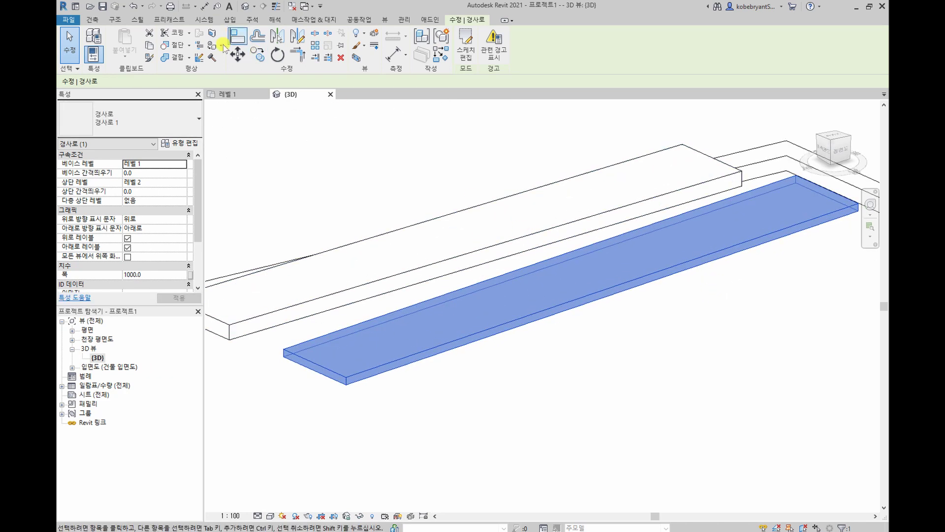
{"action": "left_click", "coordinate": [95, 21]}
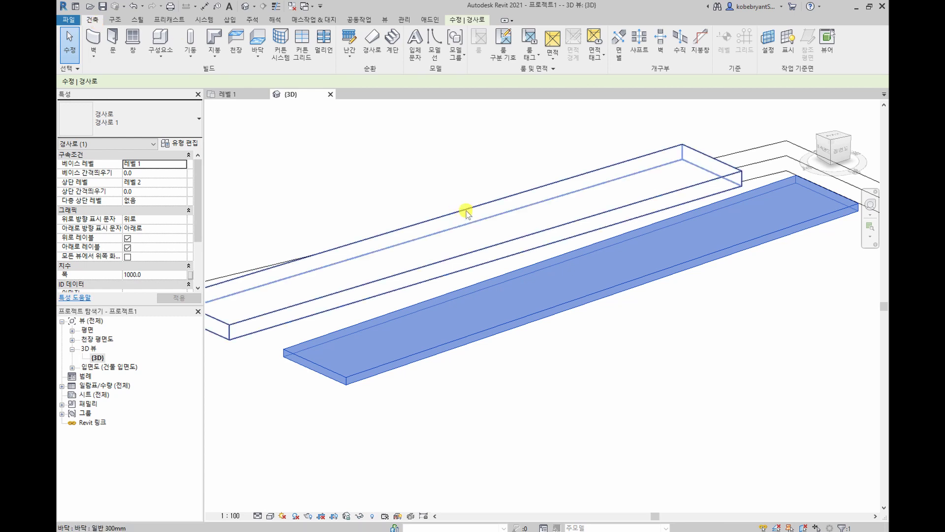
Start a model line whose work plane will be picked from the model (기준면 선택)
{"action": "left_click", "coordinate": [458, 173]}
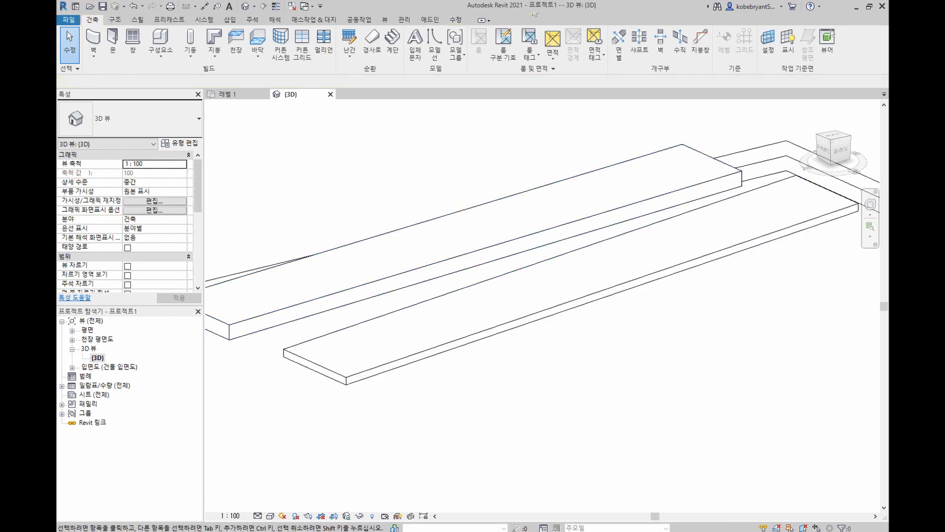
{"action": "left_click", "coordinate": [436, 53]}
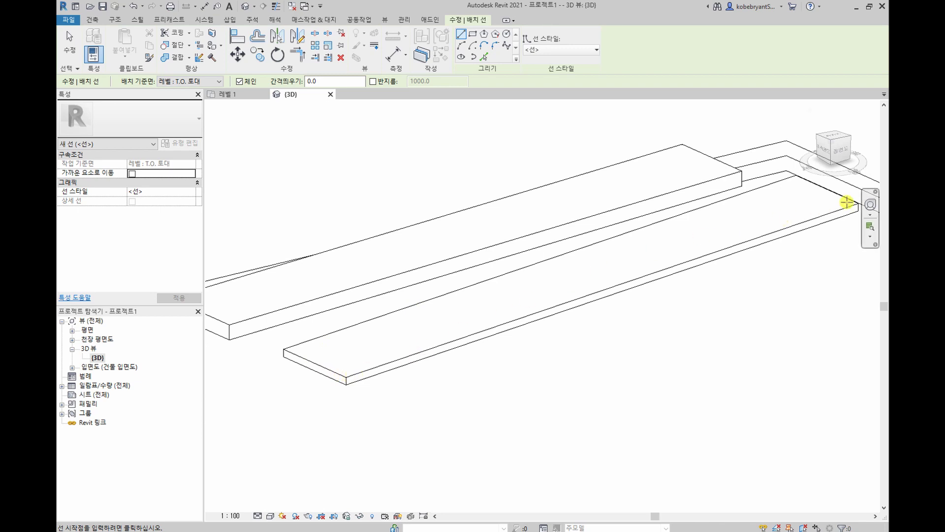
{"action": "middle_click_drag", "start_coordinate": [581, 334], "coordinate": [543, 363]}
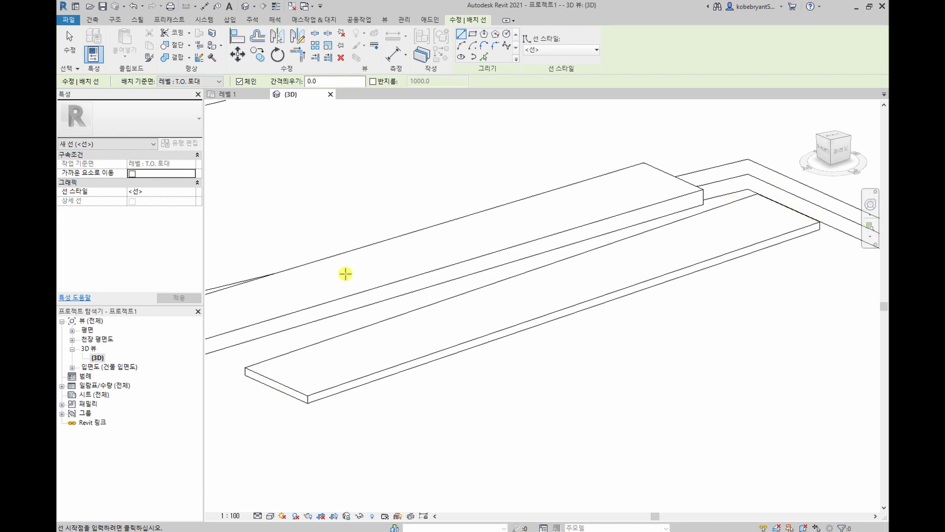
{"action": "left_click", "coordinate": [211, 83]}
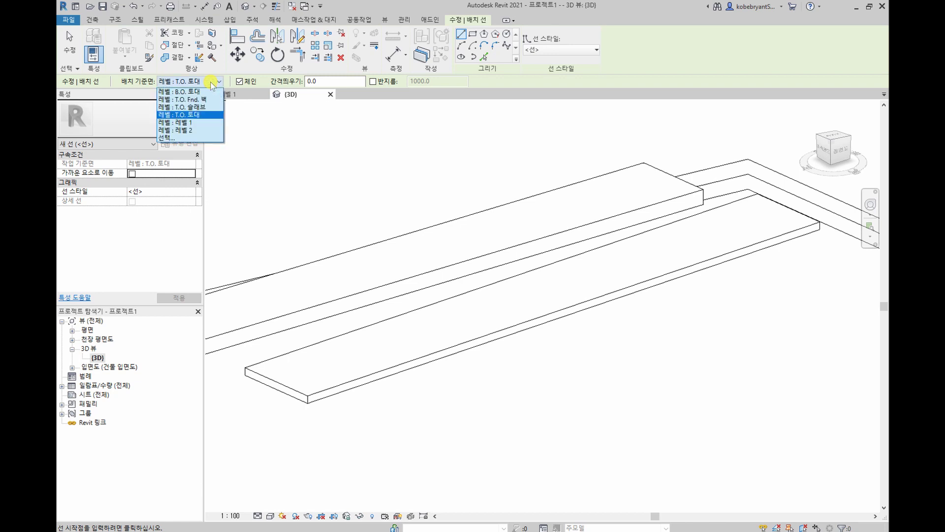
{"action": "left_click", "coordinate": [173, 136]}
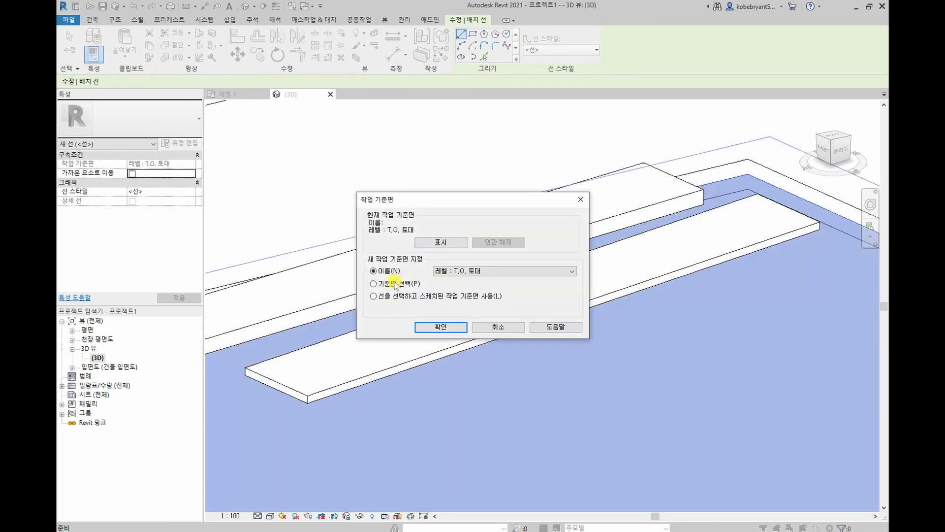
{"action": "left_click", "coordinate": [395, 284]}
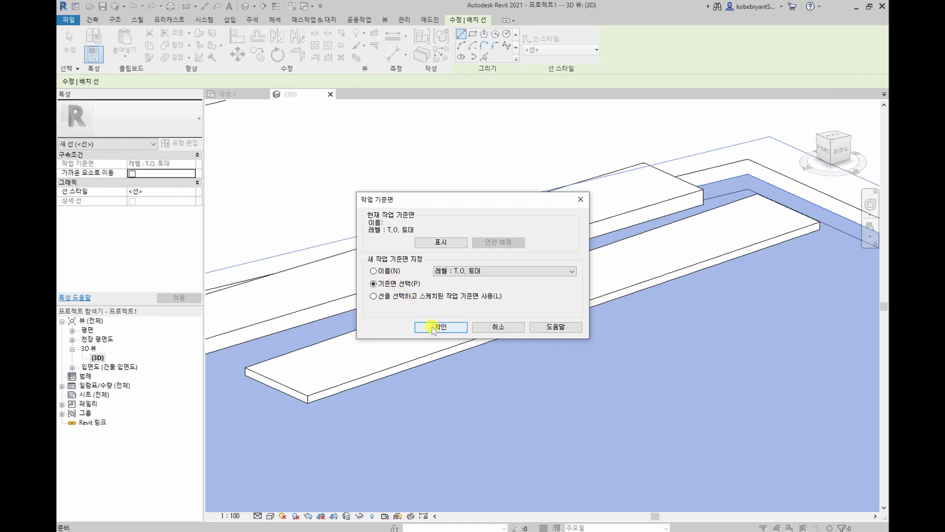
{"action": "left_click", "coordinate": [433, 327]}
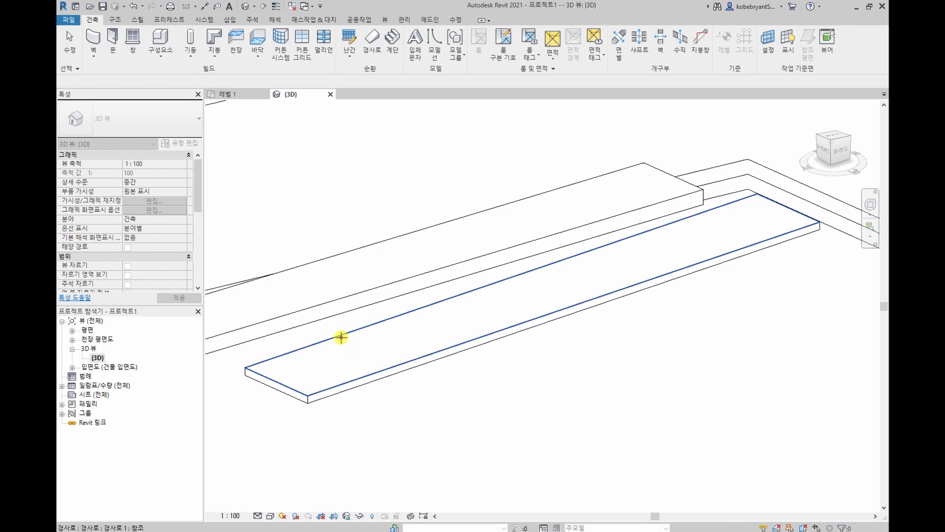
Use the ramp's top face as work plane and pick a model line along its front edge
{"action": "left_click", "coordinate": [340, 336]}
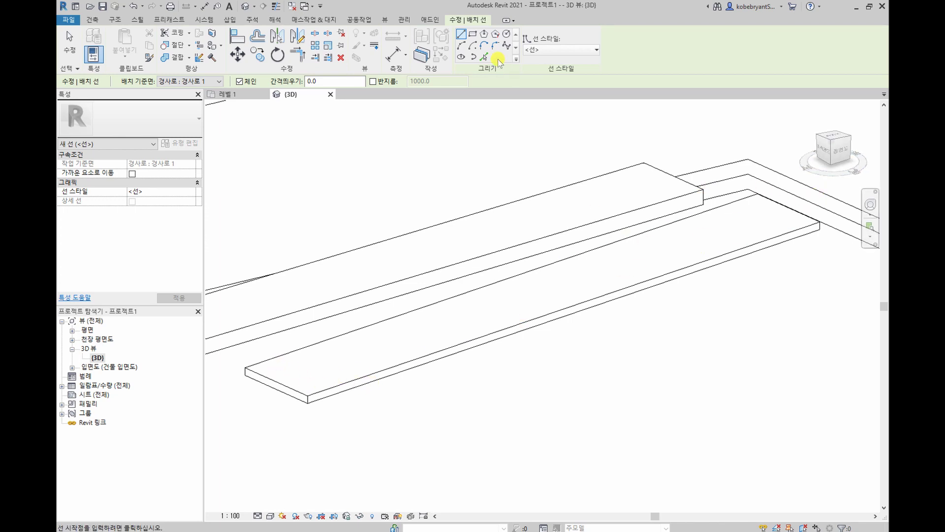
{"action": "left_click", "coordinate": [485, 57]}
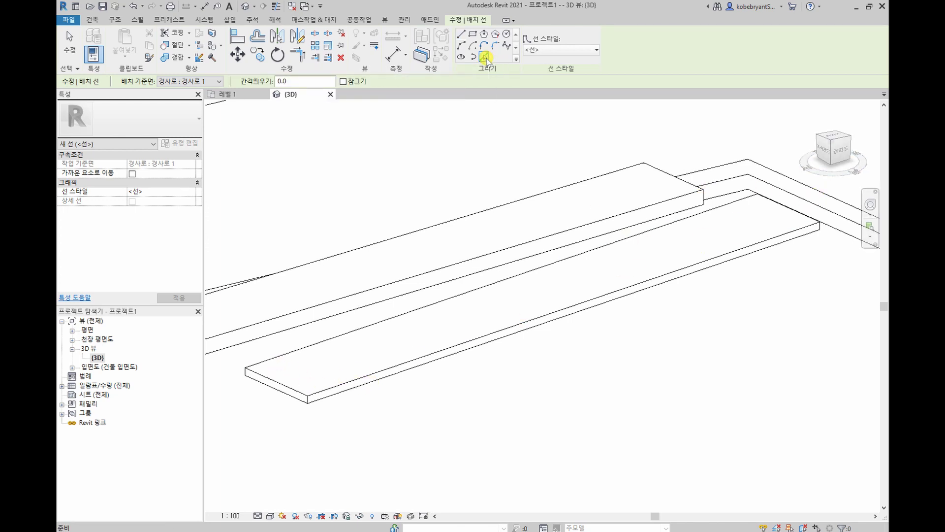
{"action": "left_click", "coordinate": [539, 332]}
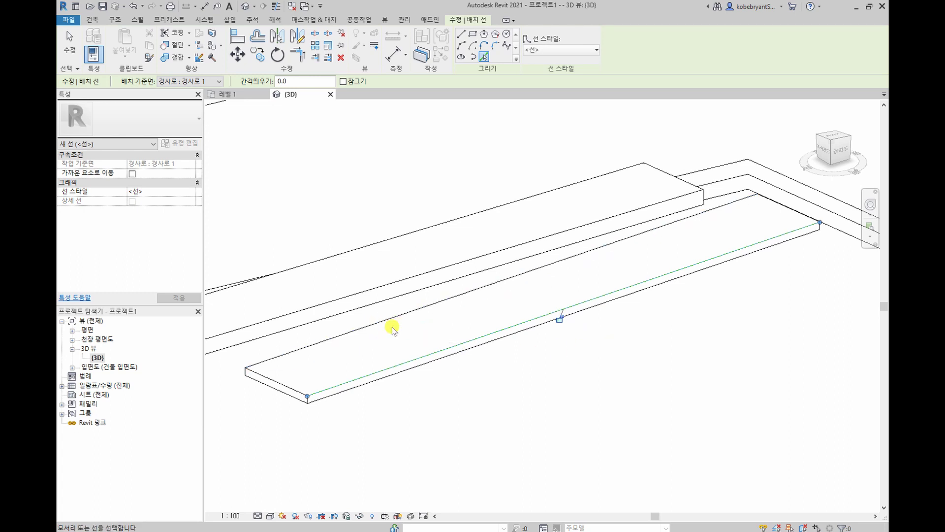
{"action": "left_click", "coordinate": [71, 49]}
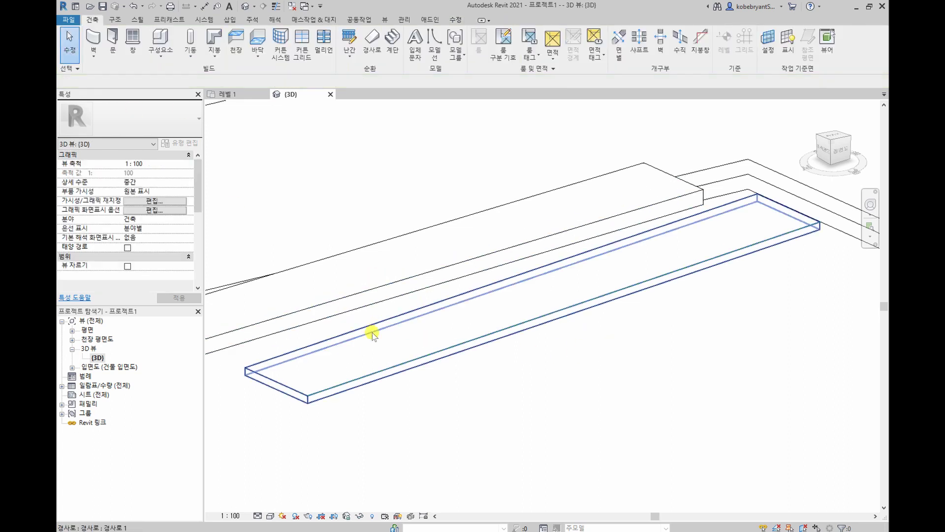
Return to the 레벨 1 plan and check the new model line along the ramp
{"action": "left_click", "coordinate": [238, 91]}
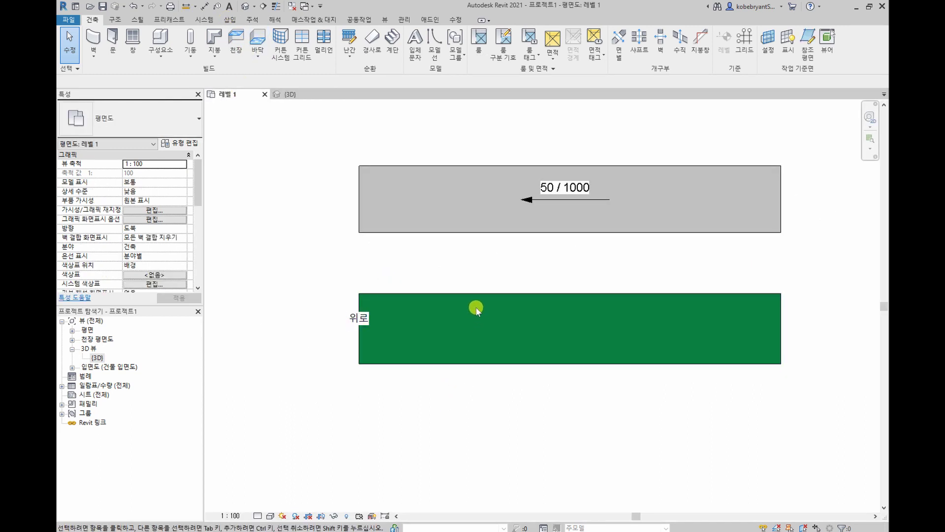
{"action": "left_click", "coordinate": [483, 364]}
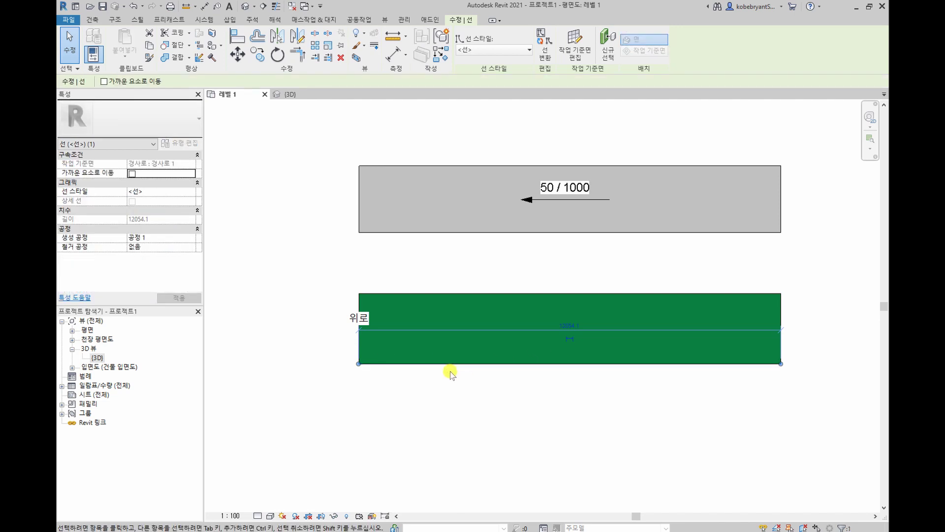
{"action": "left_click", "coordinate": [544, 394]}
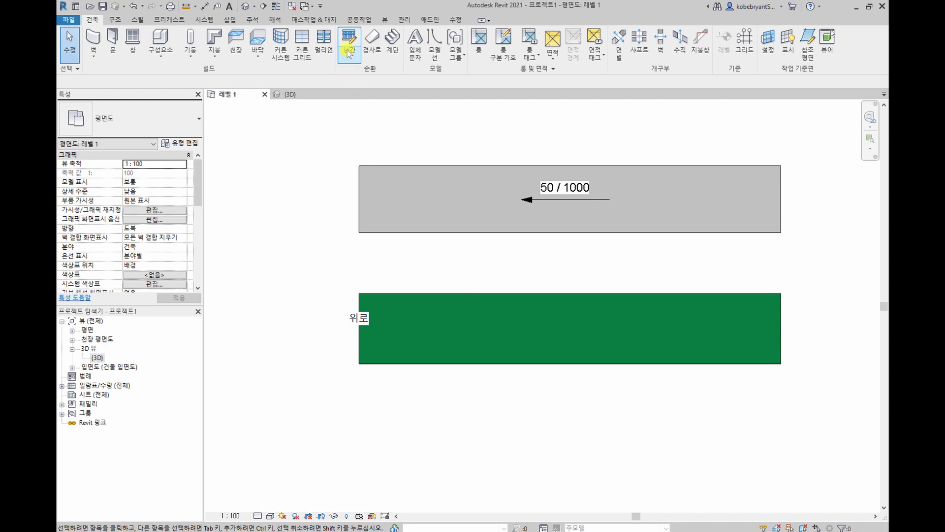
Place an 83 / 1000 spot slope on the model line below the green ramp
{"action": "left_click", "coordinate": [256, 20]}
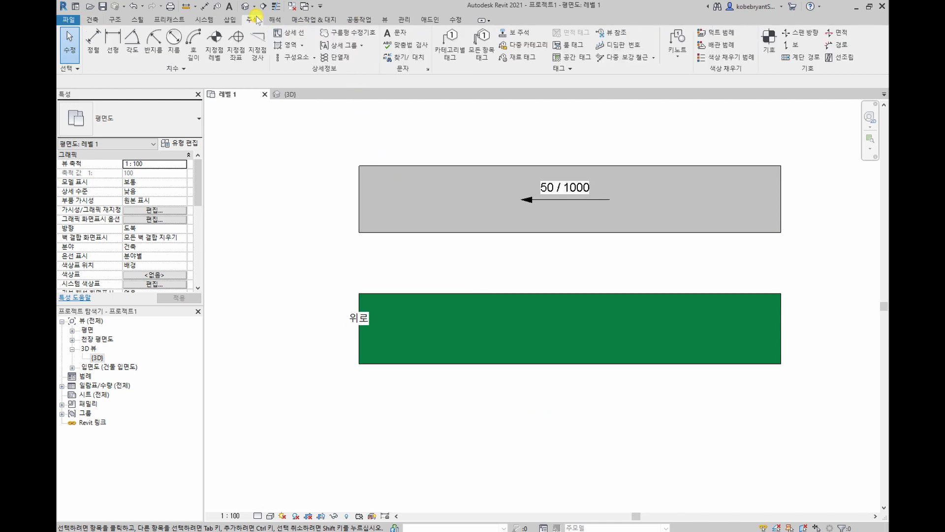
{"action": "left_click", "coordinate": [258, 59]}
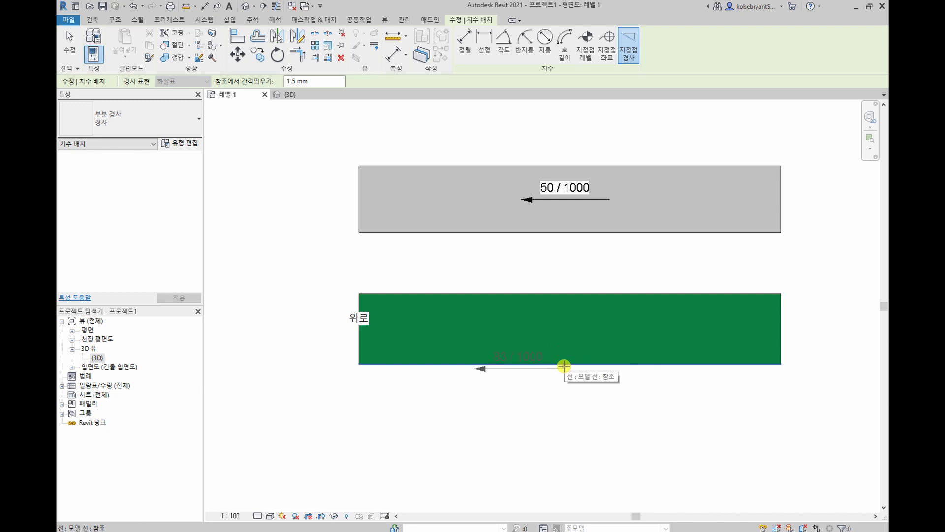
{"action": "left_click", "coordinate": [564, 366]}
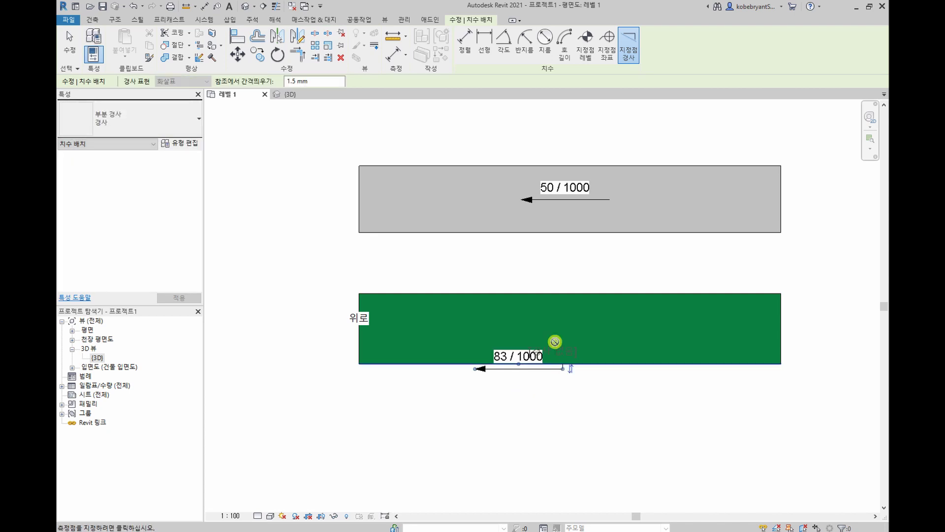
{"action": "key", "text": "Escape"}
{"action": "key", "text": "Escape"}
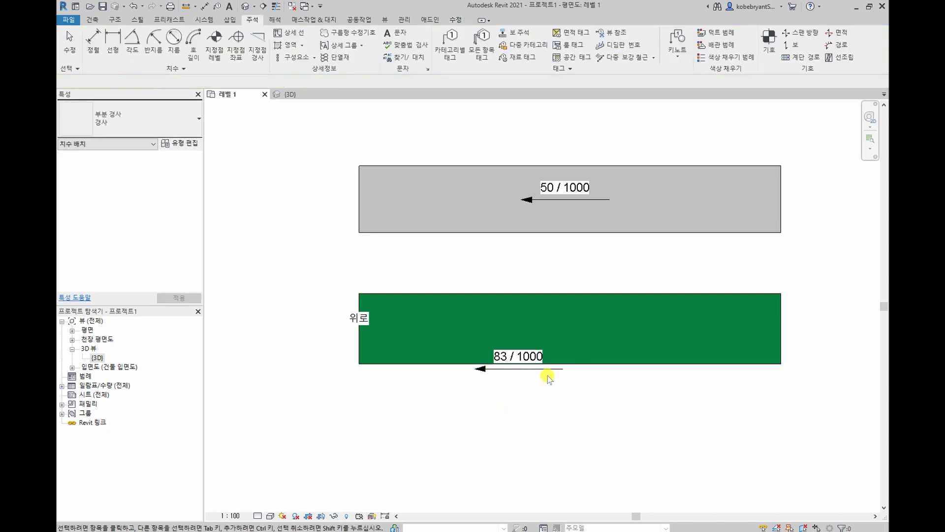
{"action": "left_click", "coordinate": [549, 369]}
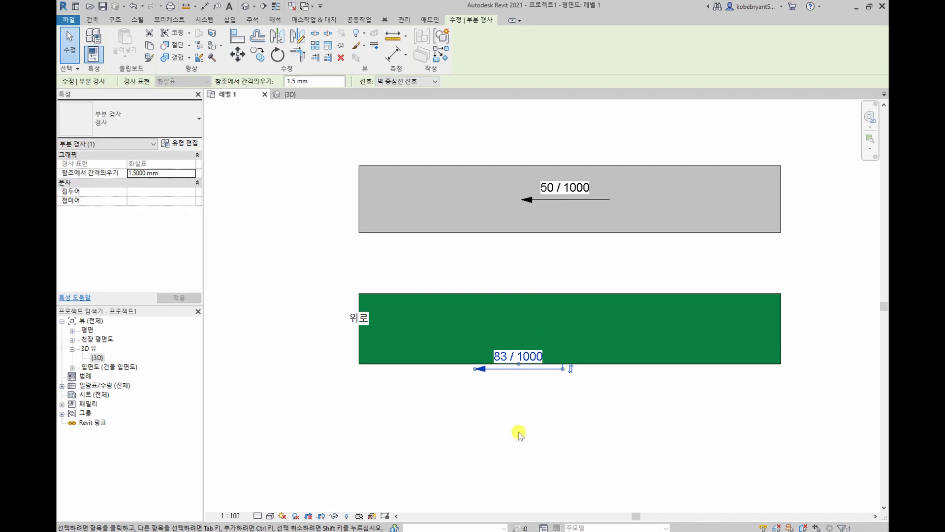
{"action": "left_click", "coordinate": [572, 426]}
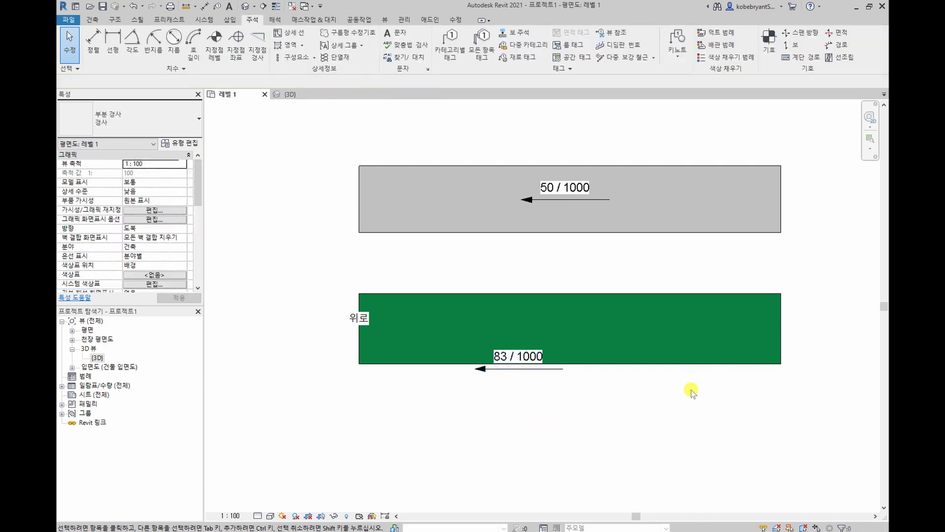
{"action": "left_click", "coordinate": [713, 364]}
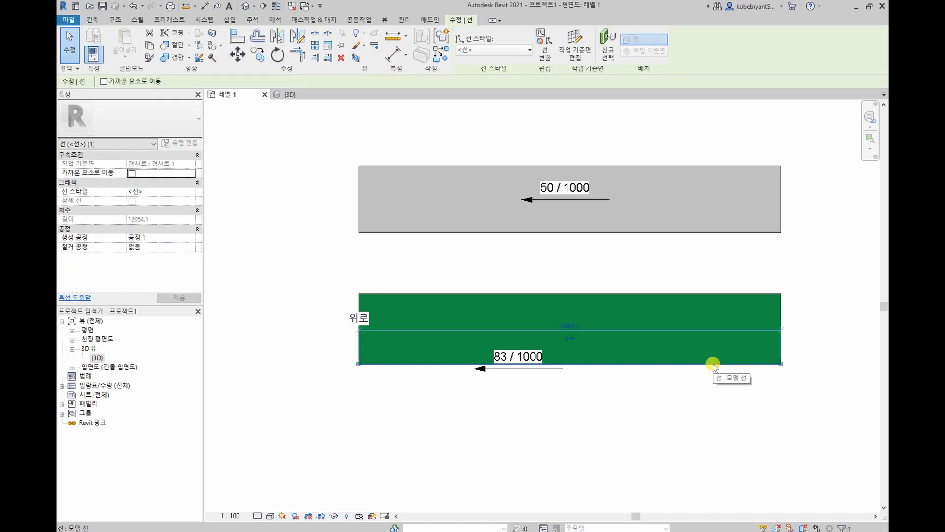
{"action": "left_click", "coordinate": [237, 54]}
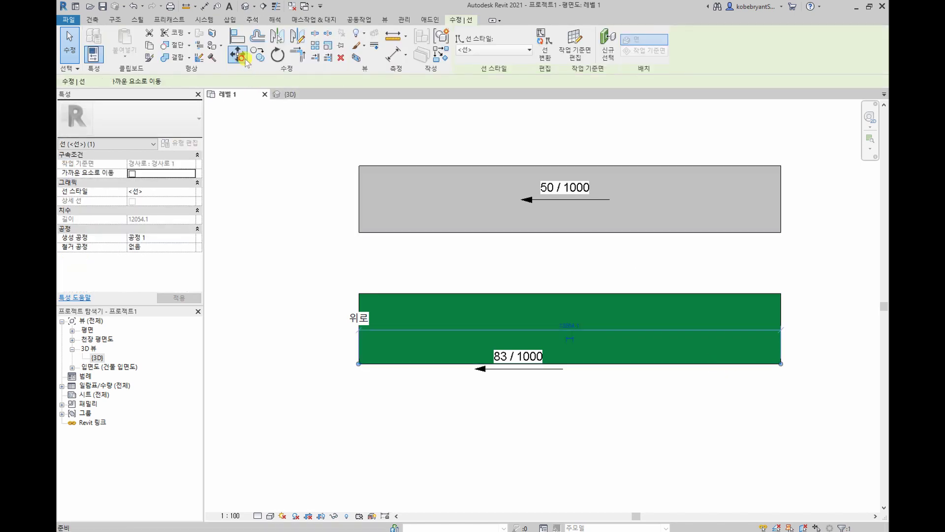
{"action": "left_click", "coordinate": [784, 365]}
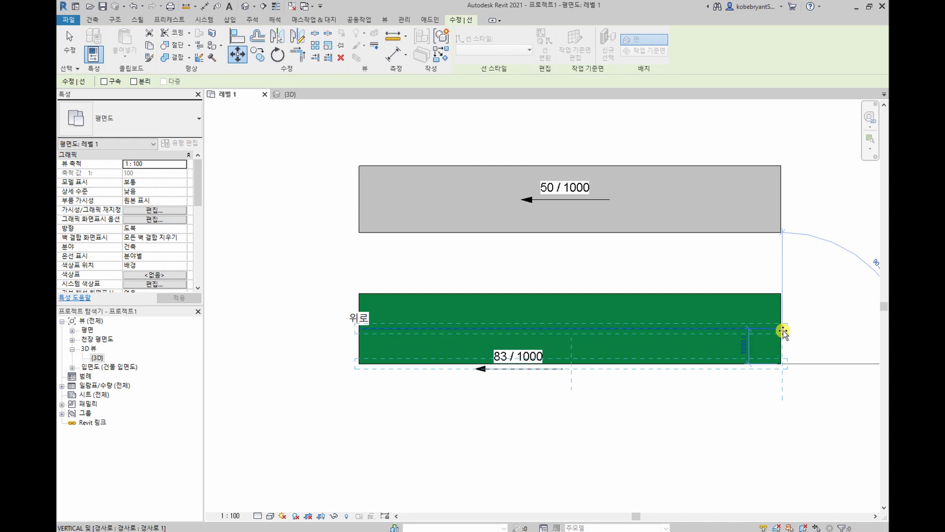
{"action": "left_click", "coordinate": [782, 328]}
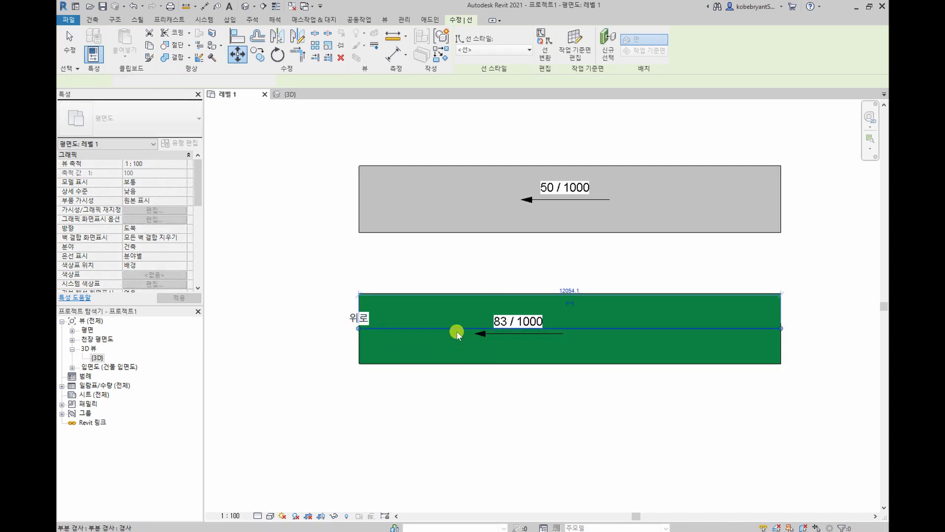
{"action": "left_click", "coordinate": [553, 428]}
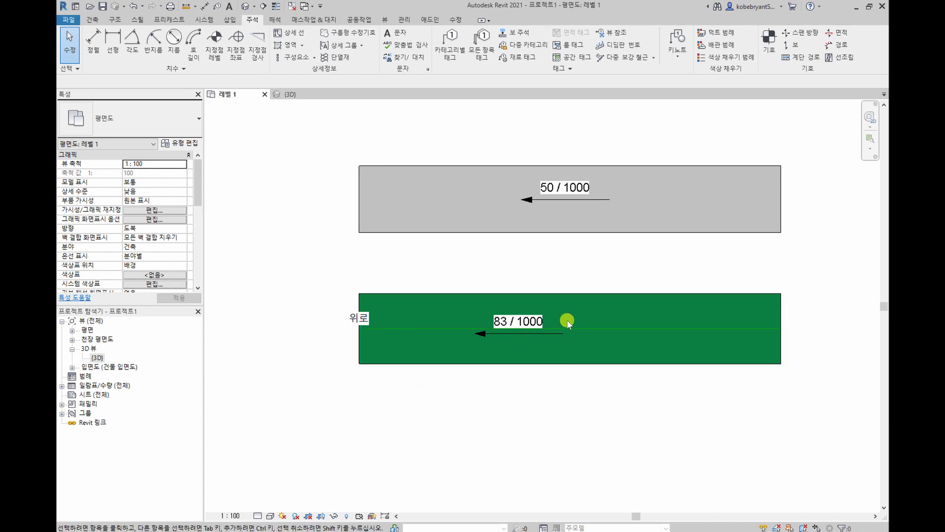
{"action": "left_click", "coordinate": [616, 328]}
{"action": "right_click", "coordinate": [616, 327]}
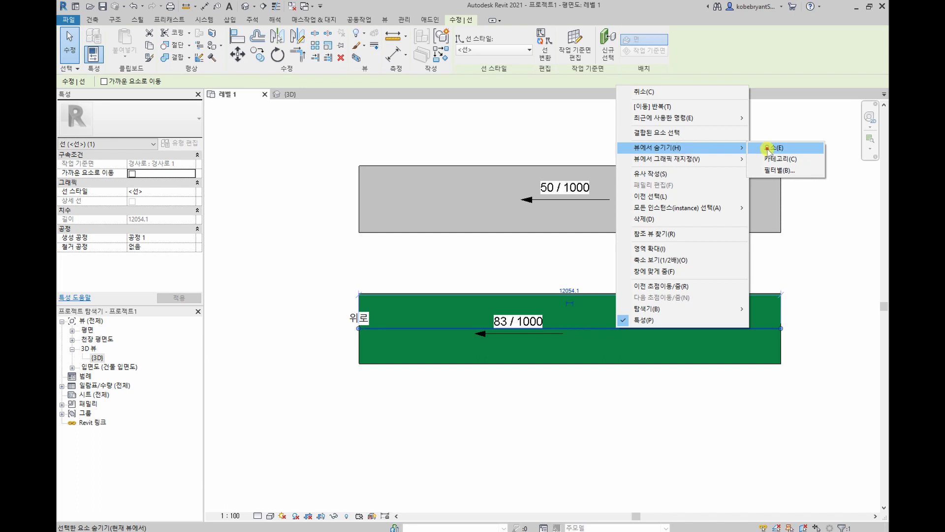
{"action": "left_click", "coordinate": [770, 147]}
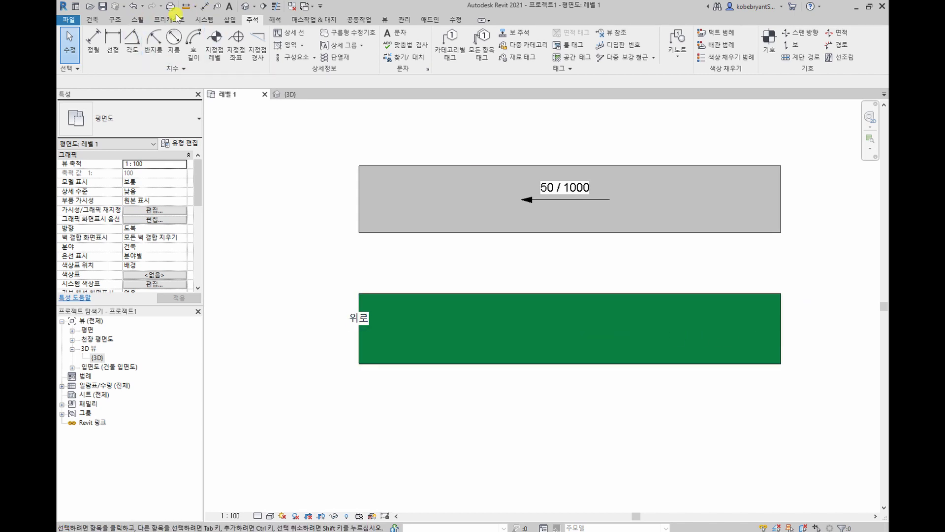
{"action": "left_click", "coordinate": [133, 6]}
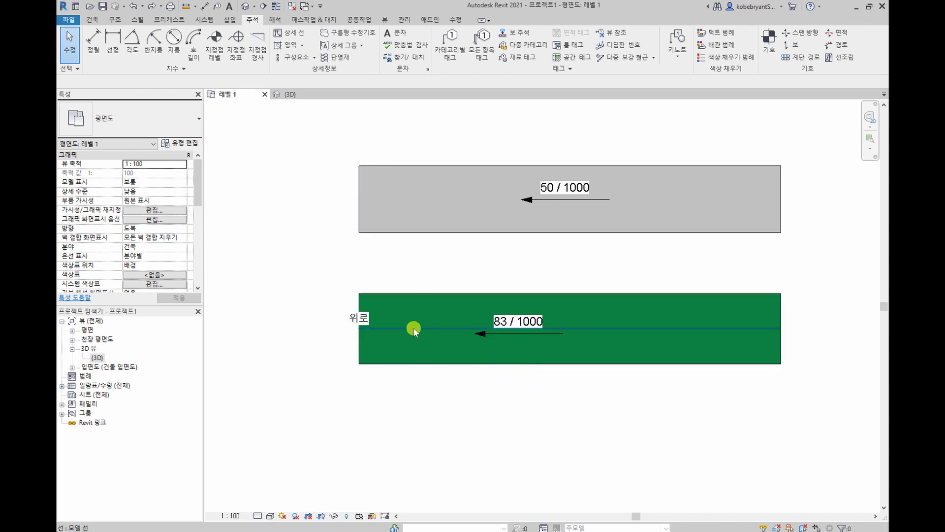
{"action": "left_click", "coordinate": [595, 328]}
Override the centre line's projection line colour in this view to RGB 000-128-000
{"action": "right_click", "coordinate": [595, 328]}
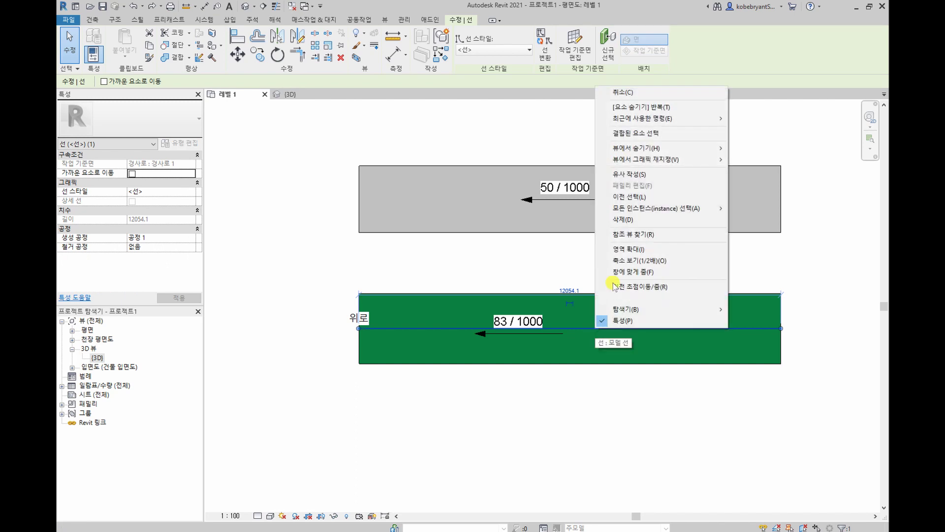
{"action": "mouse_move", "coordinate": [646, 159]}
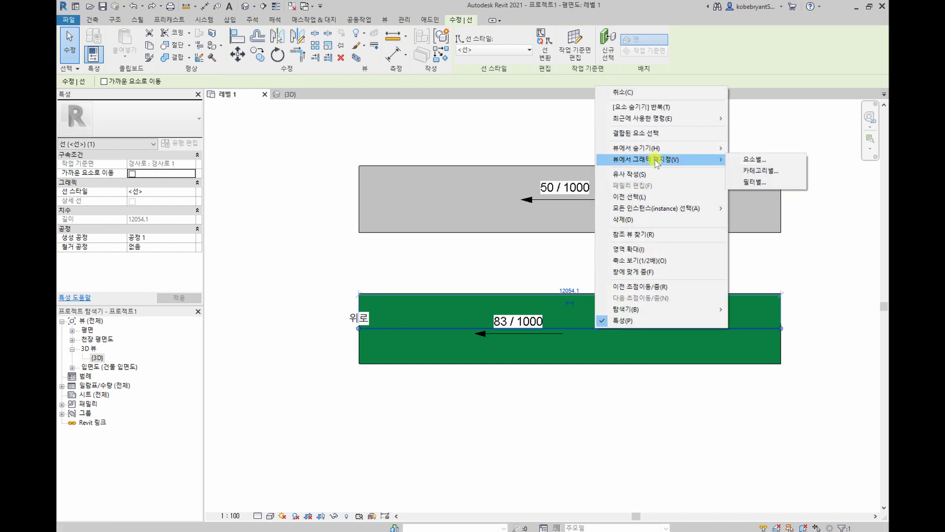
{"action": "left_click", "coordinate": [755, 160]}
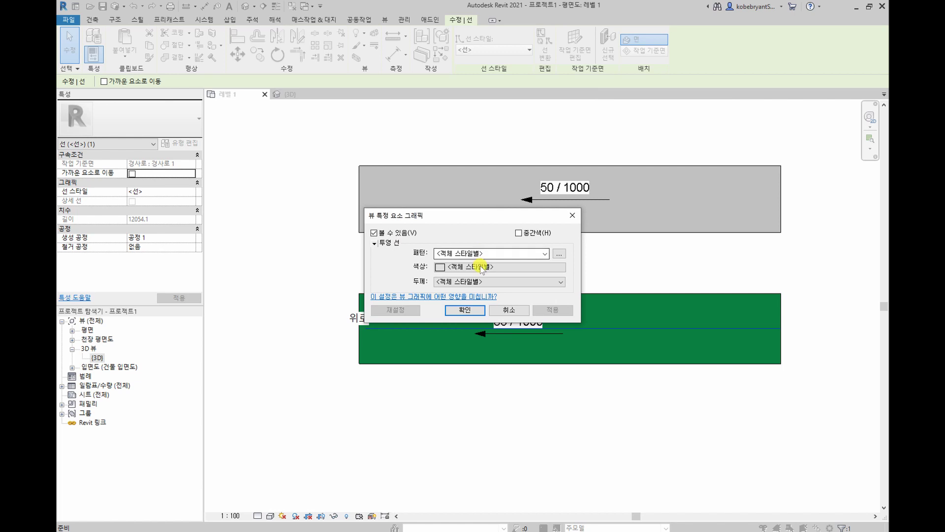
{"action": "left_click", "coordinate": [474, 267]}
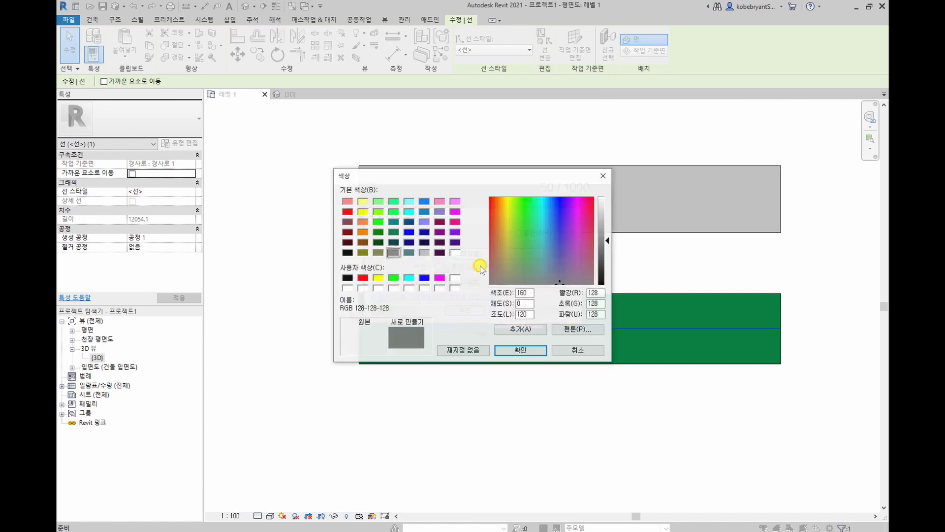
{"action": "left_click", "coordinate": [378, 231]}
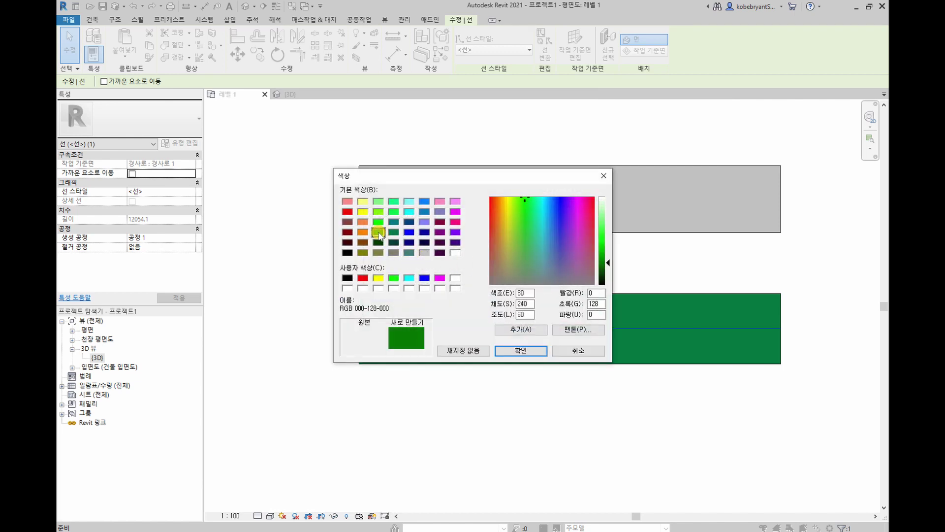
{"action": "left_click", "coordinate": [529, 352]}
{"action": "left_click", "coordinate": [458, 311]}
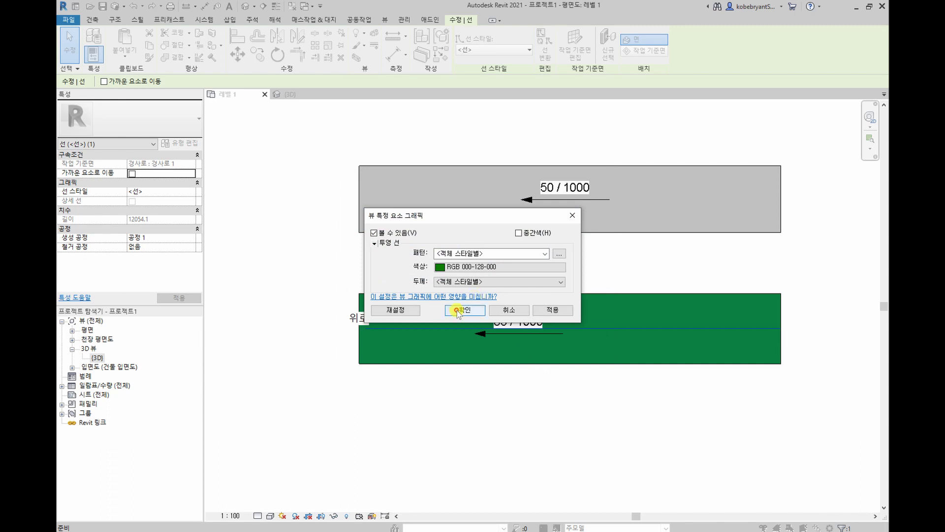
{"action": "left_click", "coordinate": [492, 405]}
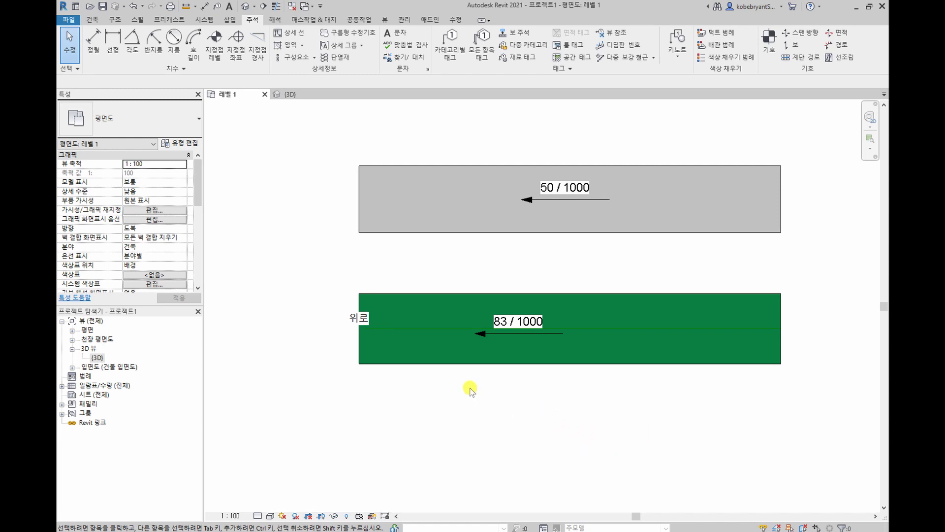
In Visibility/Graphics (VG), clear the Ramps category's green fill pattern override
{"action": "left_click", "coordinate": [492, 388]}
{"action": "key", "text": "v"}
{"action": "key", "text": "g"}
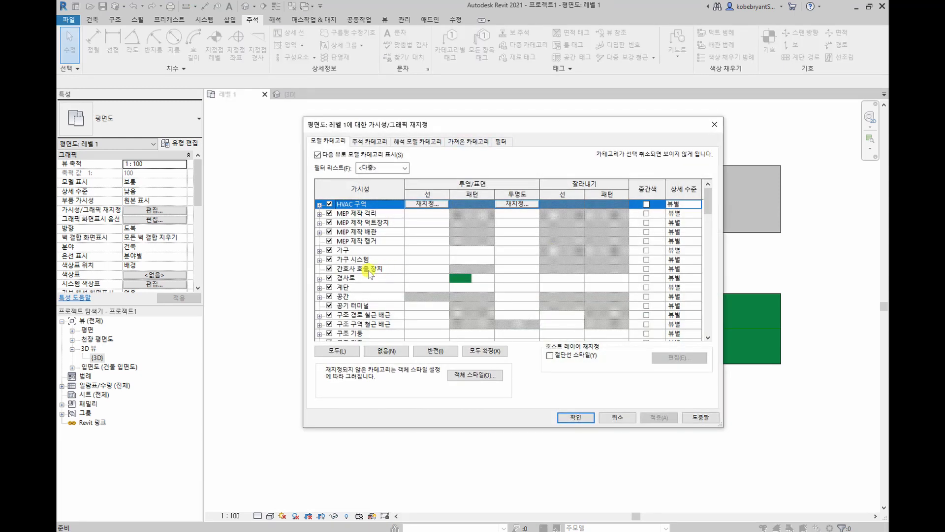
{"action": "left_click", "coordinate": [455, 283]}
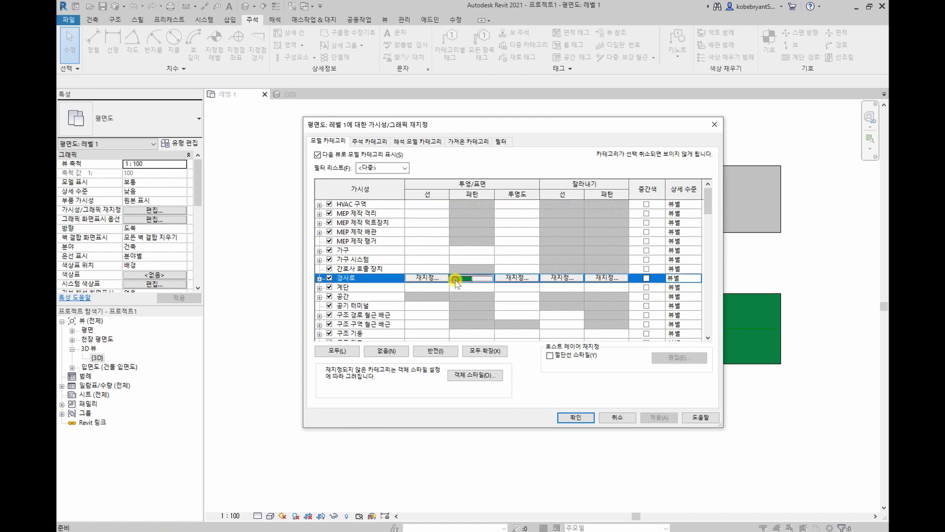
{"action": "left_click", "coordinate": [455, 282]}
{"action": "left_click", "coordinate": [463, 329]}
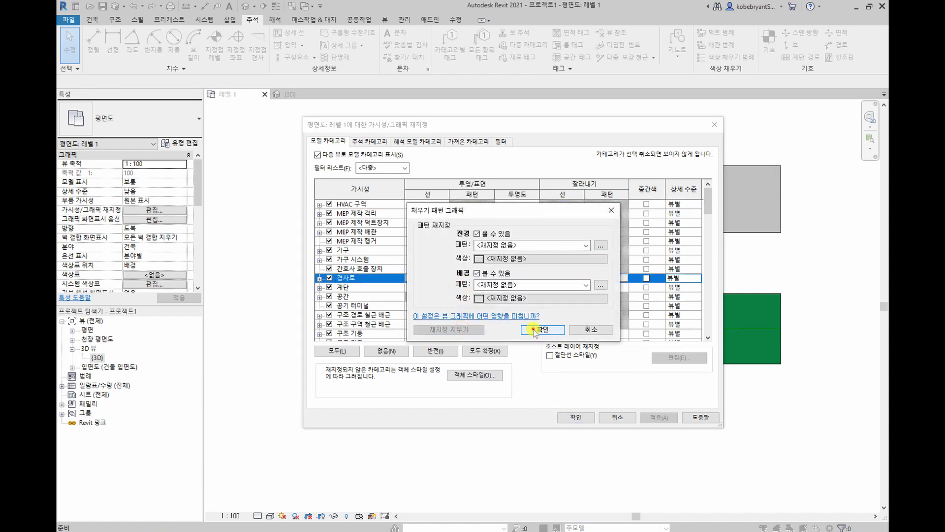
{"action": "left_click", "coordinate": [542, 329]}
Clear the Floors category's grey fill override and apply the changes to the plan
{"action": "scroll", "coordinate": [475, 296], "scroll_direction": "down", "scroll_amount": 3}
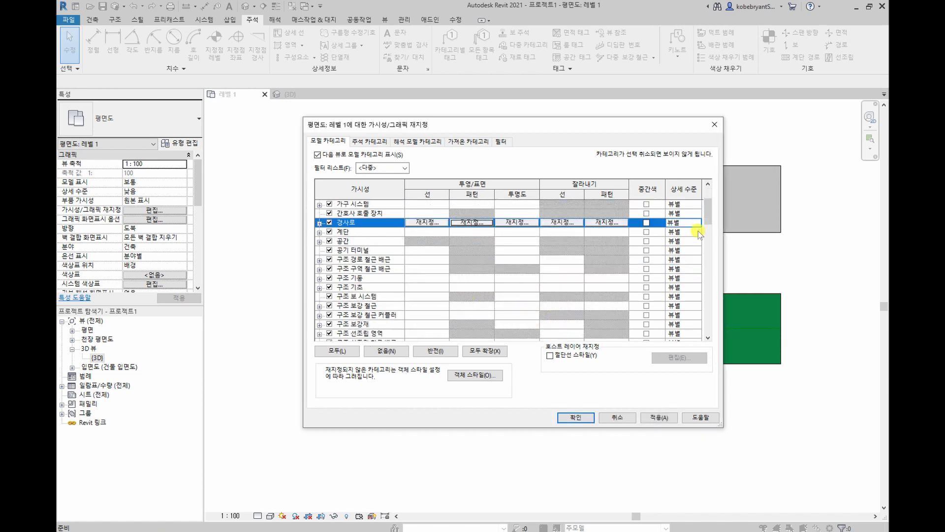
{"action": "scroll", "coordinate": [709, 234], "scroll_direction": "down", "scroll_amount": 4}
{"action": "scroll", "coordinate": [611, 268], "scroll_direction": "down", "scroll_amount": 3}
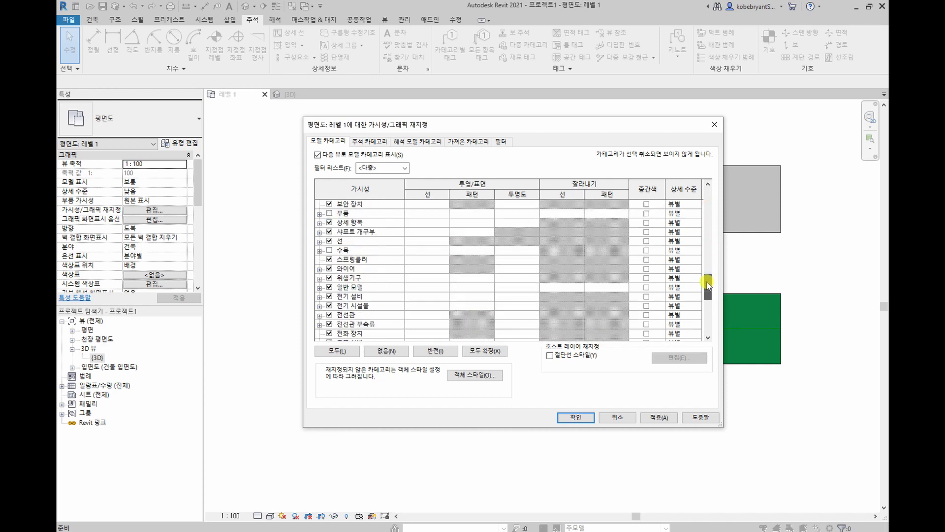
{"action": "scroll", "coordinate": [554, 293], "scroll_direction": "down", "scroll_amount": 4}
{"action": "scroll", "coordinate": [448, 302], "scroll_direction": "up", "scroll_amount": 1}
{"action": "scroll", "coordinate": [449, 301], "scroll_direction": "up", "scroll_amount": 1}
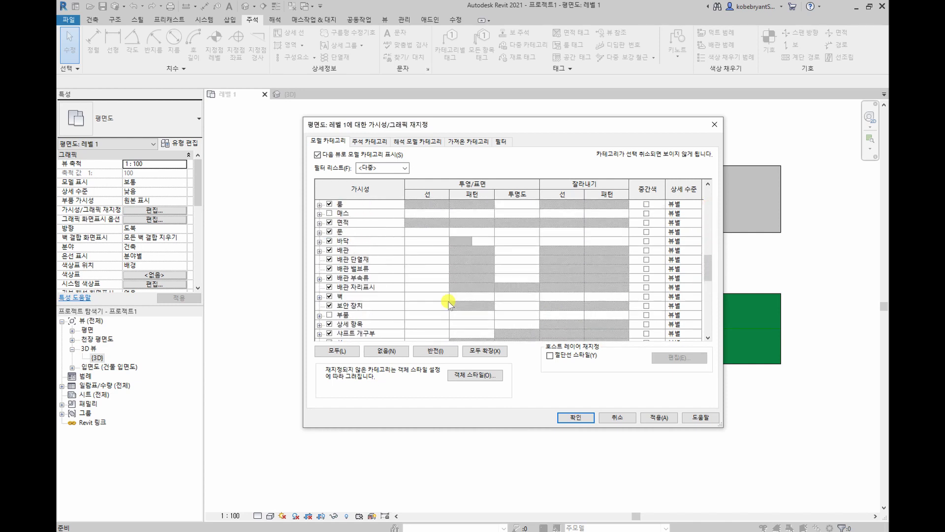
{"action": "left_click", "coordinate": [461, 241]}
{"action": "left_click", "coordinate": [460, 241]}
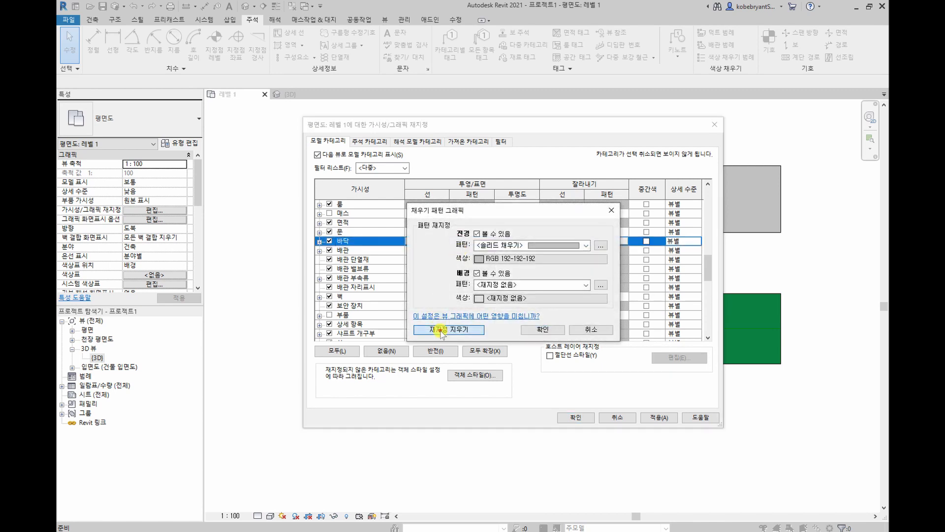
{"action": "left_click", "coordinate": [544, 330]}
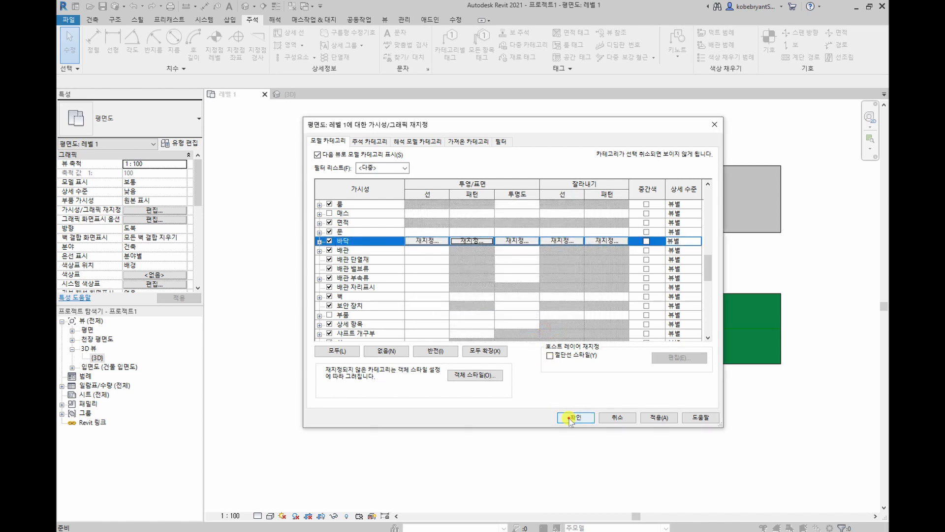
{"action": "left_click", "coordinate": [571, 417]}
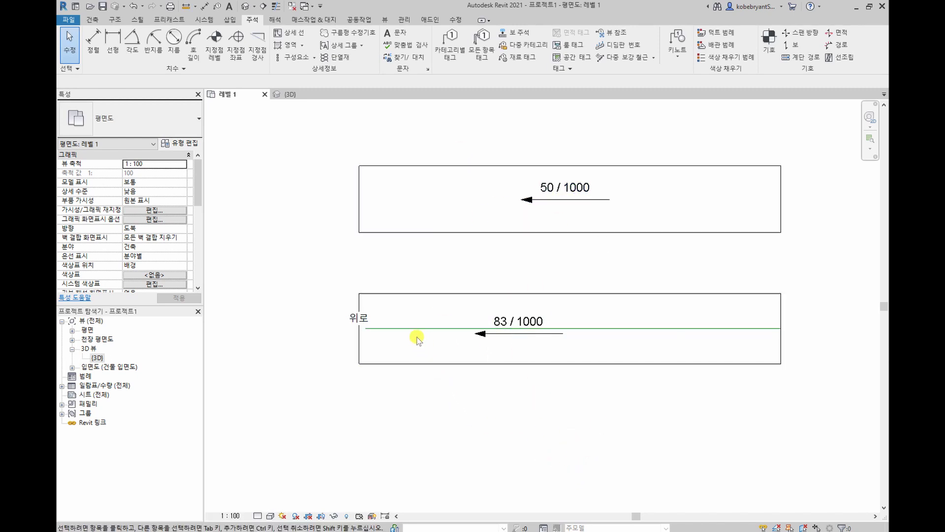
Override the ramp centre model line's projection line colour to White in the Level 1 plan
{"action": "left_click", "coordinate": [670, 326]}
{"action": "right_click", "coordinate": [675, 333]}
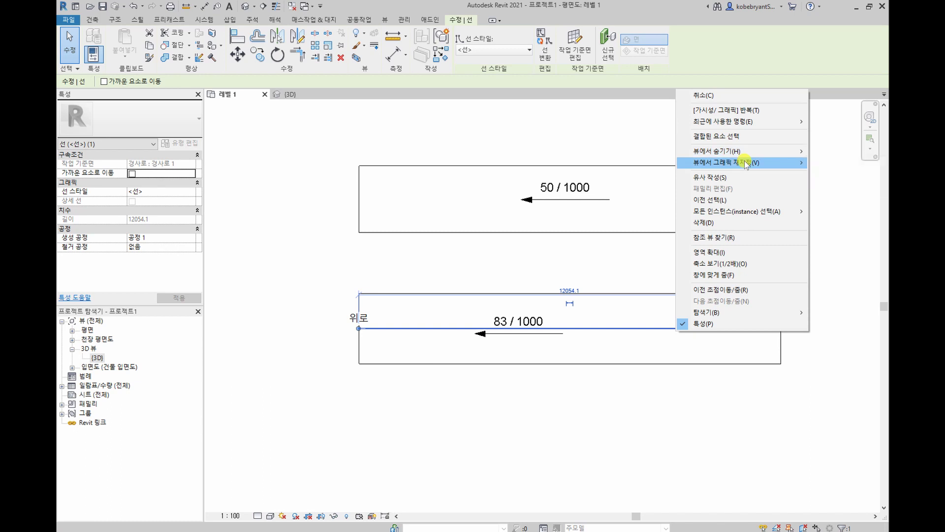
{"action": "left_click", "coordinate": [827, 160]}
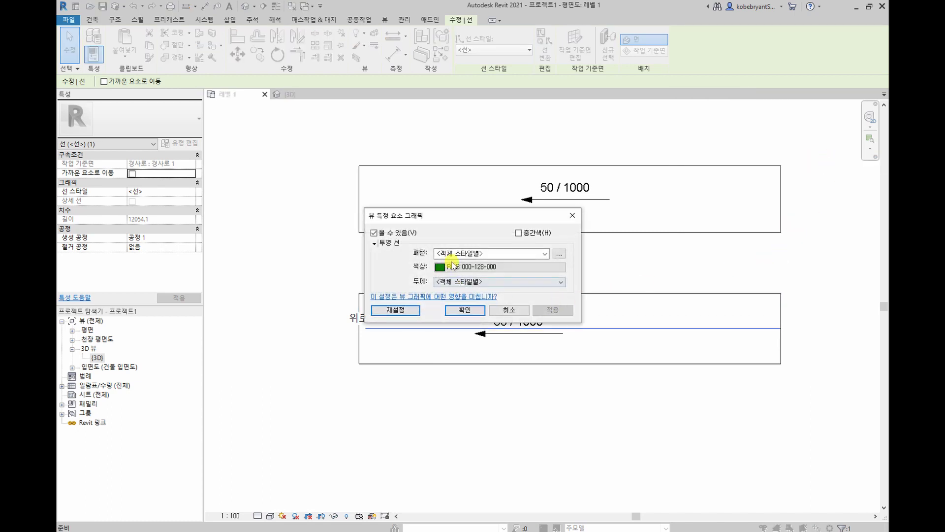
{"action": "left_click", "coordinate": [452, 267]}
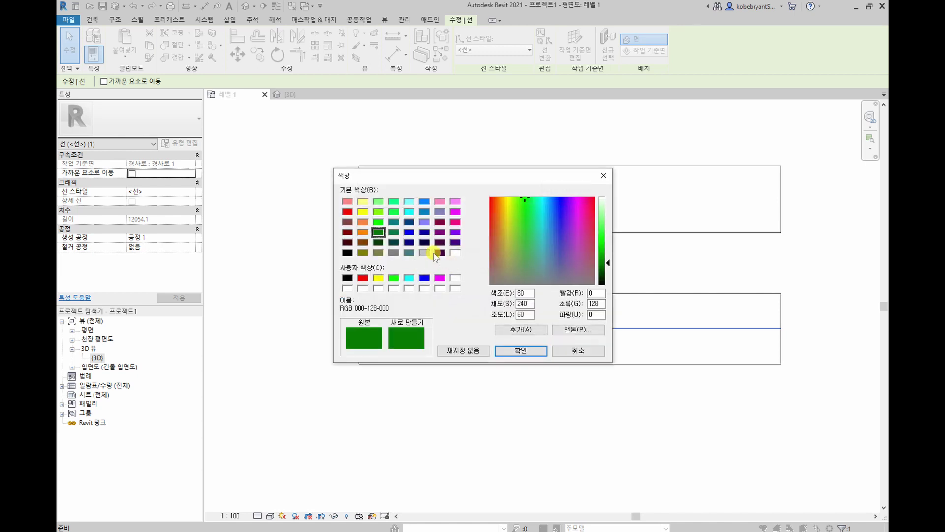
{"action": "left_click", "coordinate": [454, 252]}
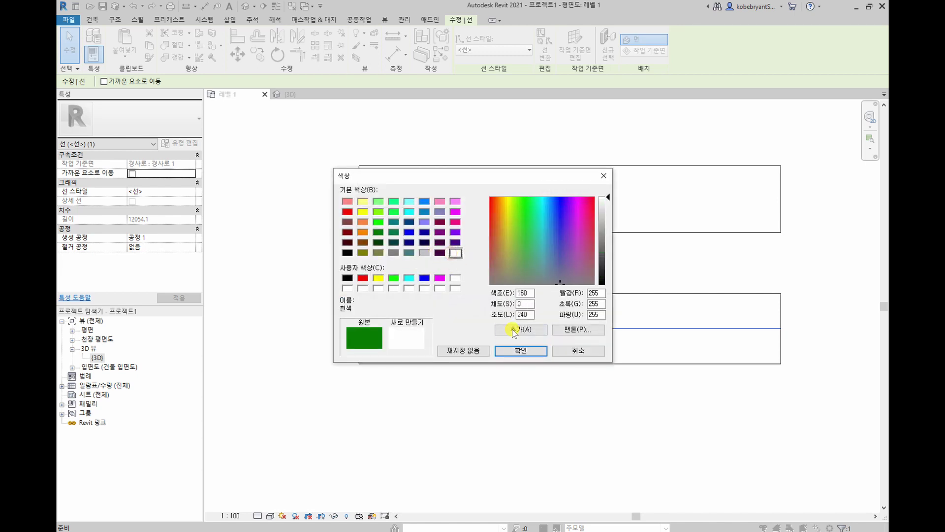
{"action": "left_click", "coordinate": [521, 363]}
{"action": "left_click", "coordinate": [467, 308]}
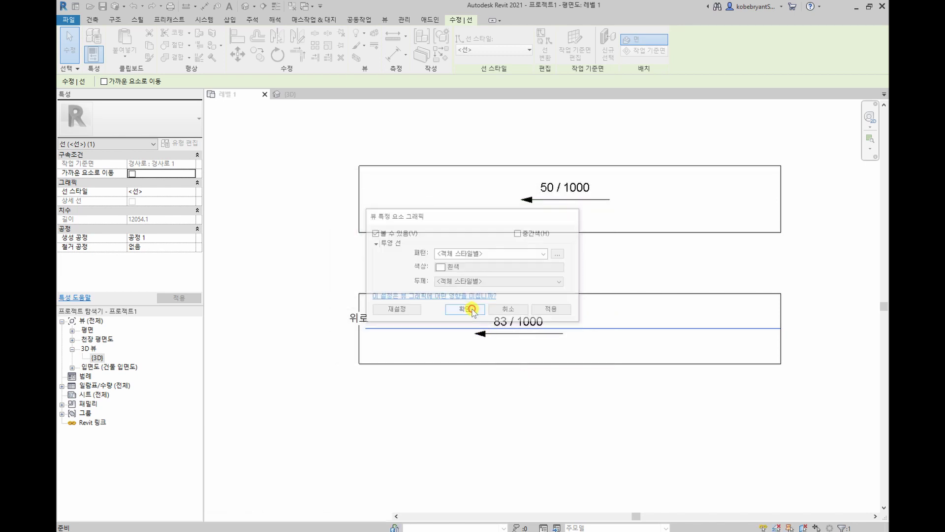
{"action": "left_click", "coordinate": [541, 456]}
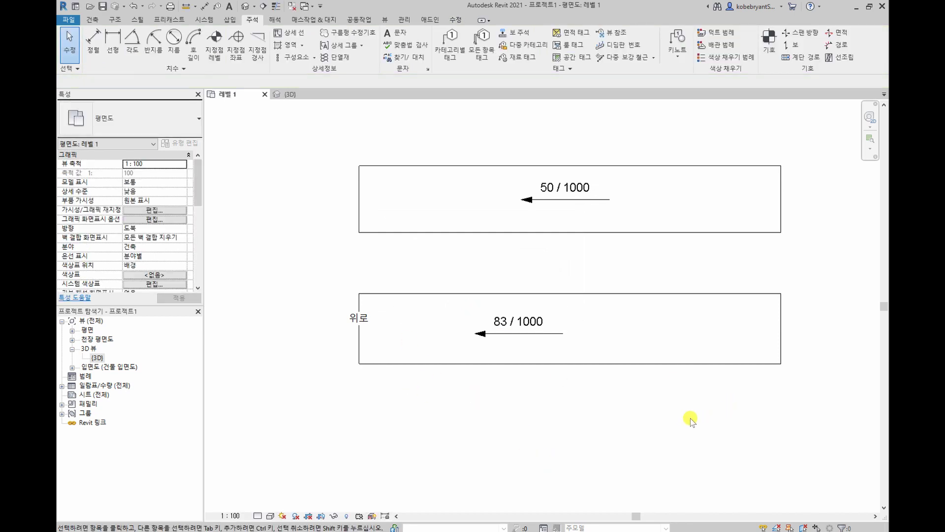